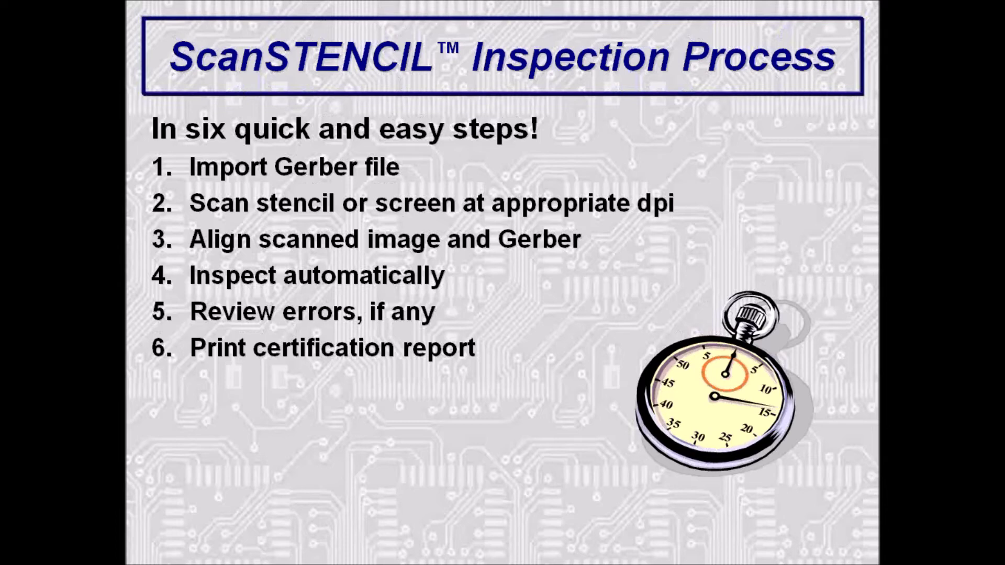
Step: End the slideshow, switch to Scan-T, and inspect the STENCIL01 Gerber image up close
{"action": "key", "text": "Escape"}
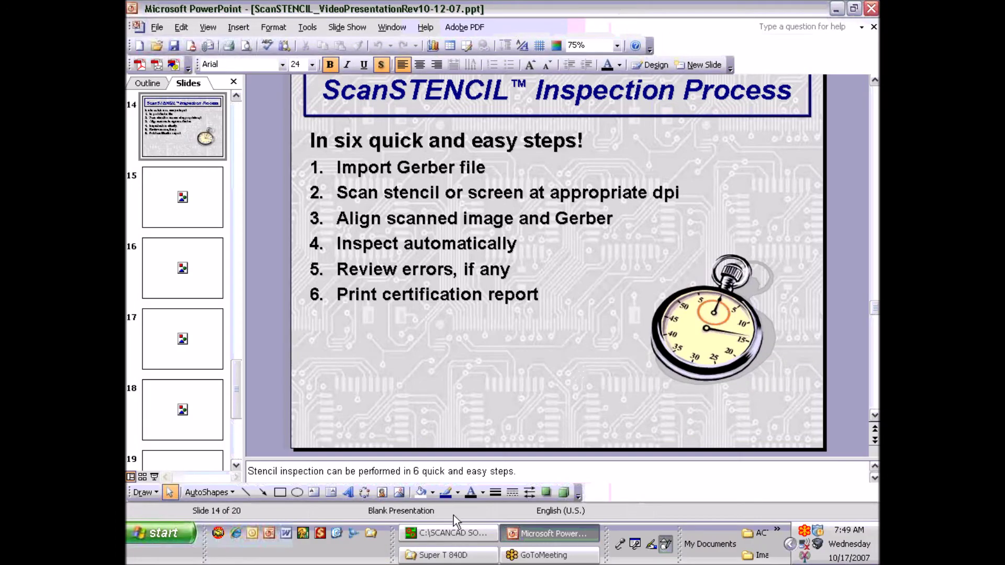
{"action": "left_click", "coordinate": [448, 532]}
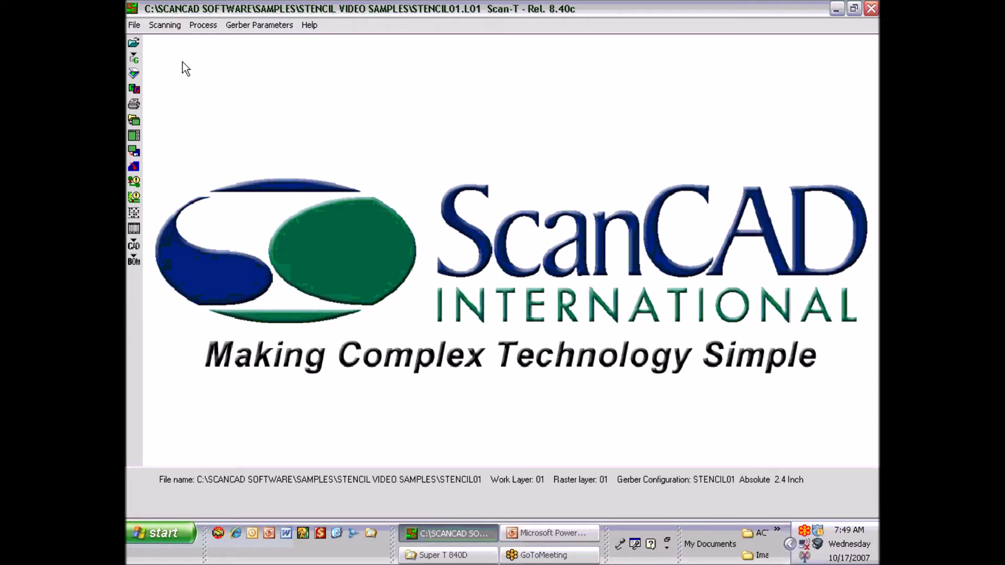
{"action": "left_click", "coordinate": [136, 27]}
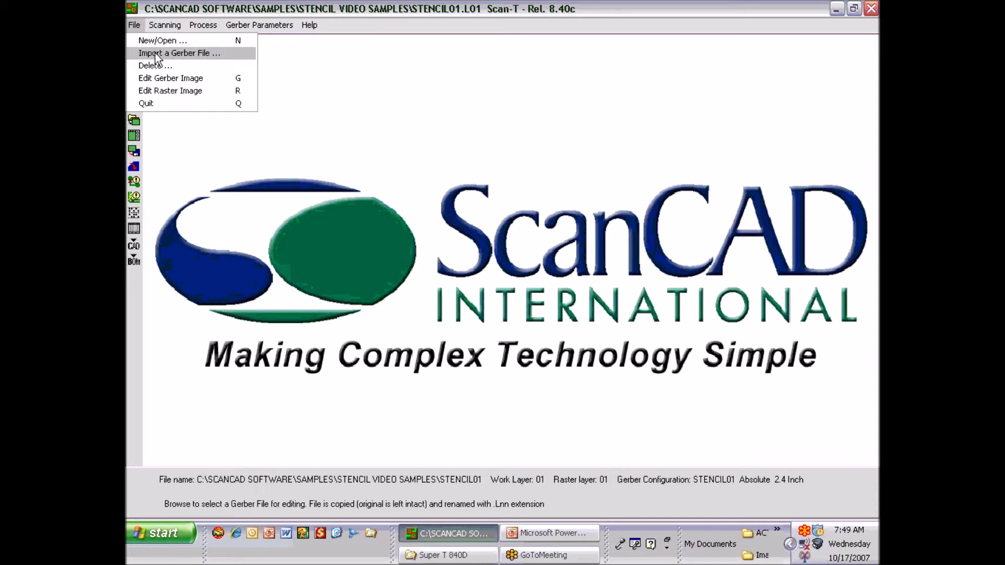
{"action": "left_click", "coordinate": [324, 90]}
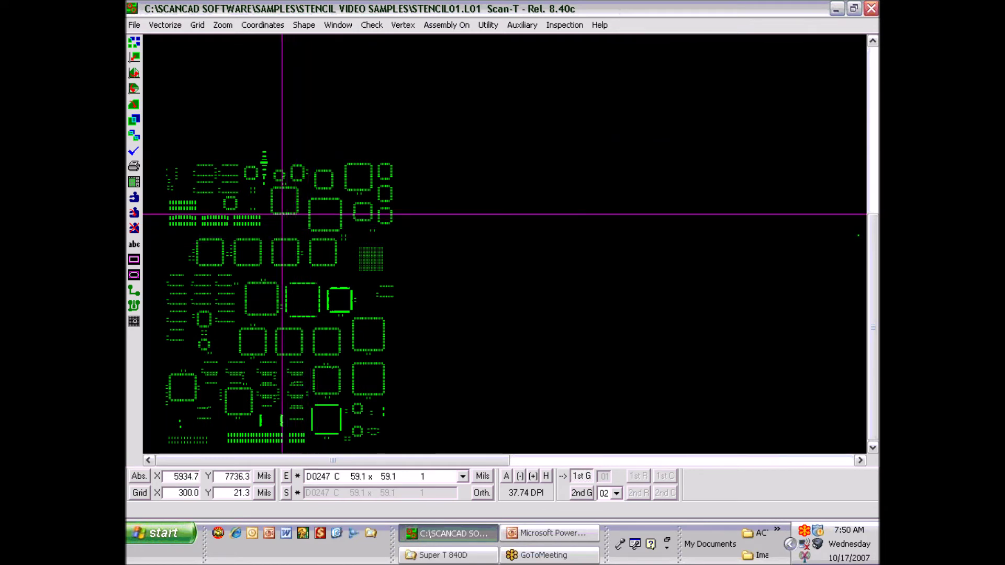
{"action": "key", "text": "Page_Up"}
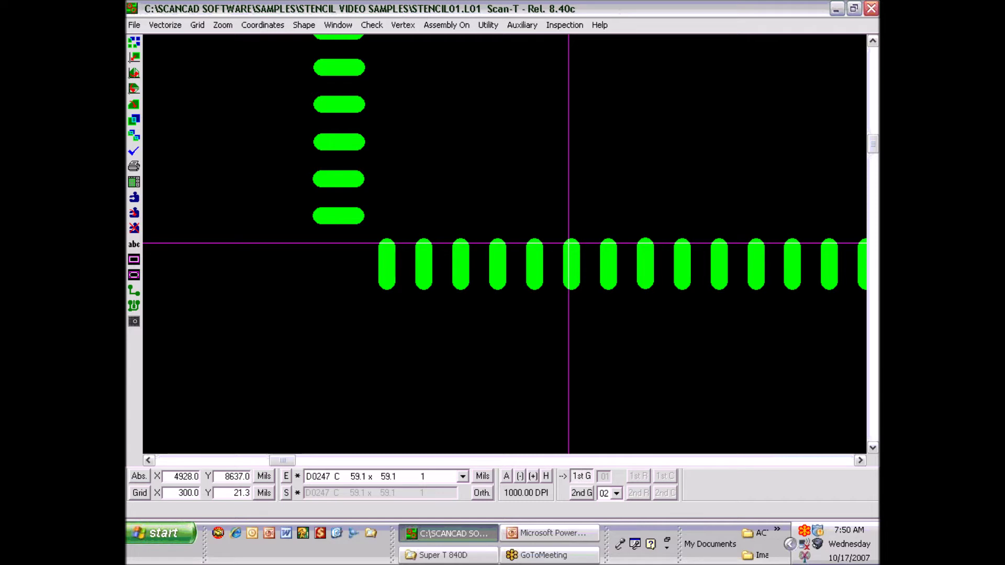
{"action": "key", "text": "Escape"}
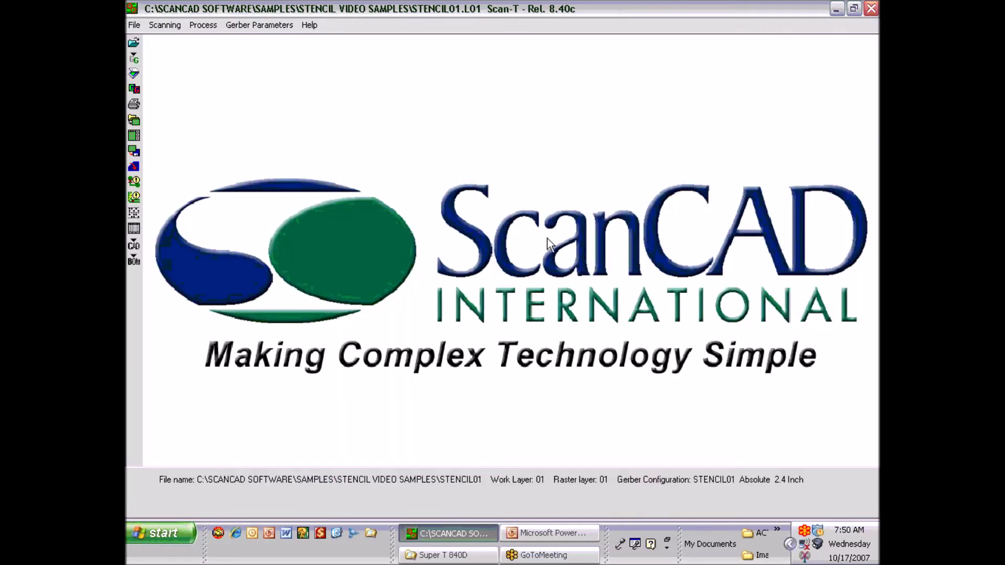
Step: Bring up the scanned raster image of STENCIL01 and examine its apertures up close
{"action": "left_click", "coordinate": [169, 26]}
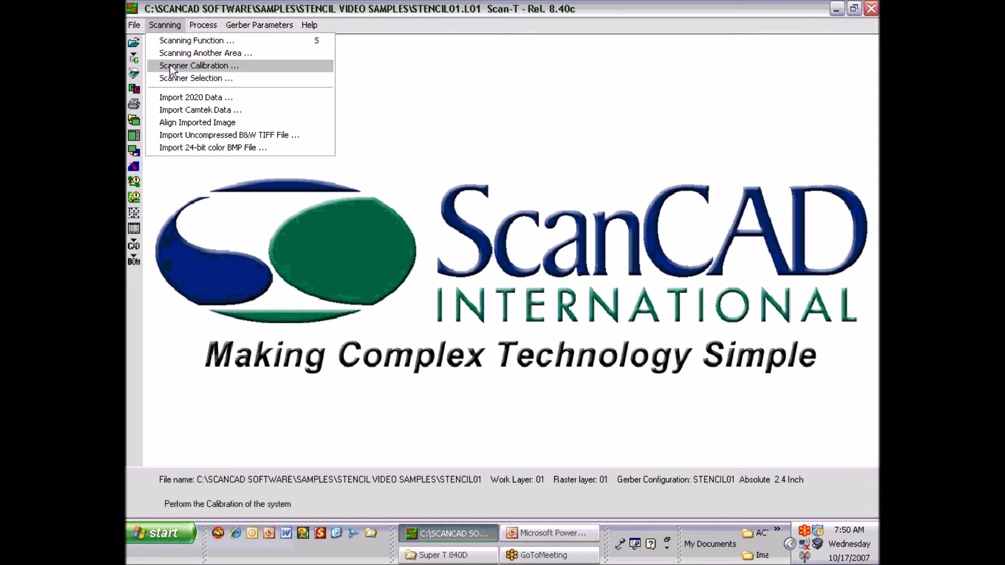
{"action": "left_click", "coordinate": [507, 137]}
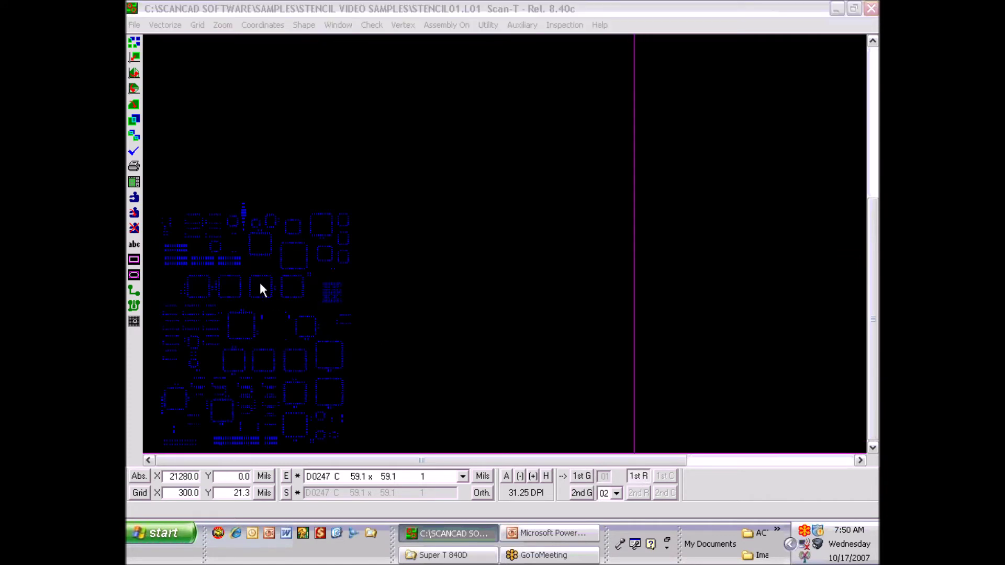
{"action": "left_click", "coordinate": [237, 265]}
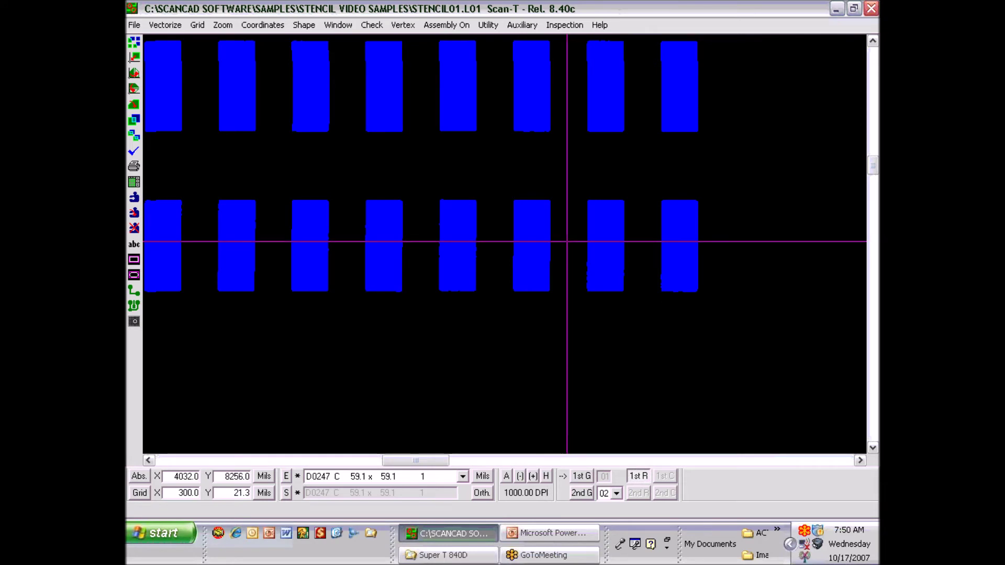
Step: Overlay the first Gerber layer on the scanned STENCIL01 image to compare their alignment across the whole stencil
{"action": "left_click", "coordinate": [584, 485]}
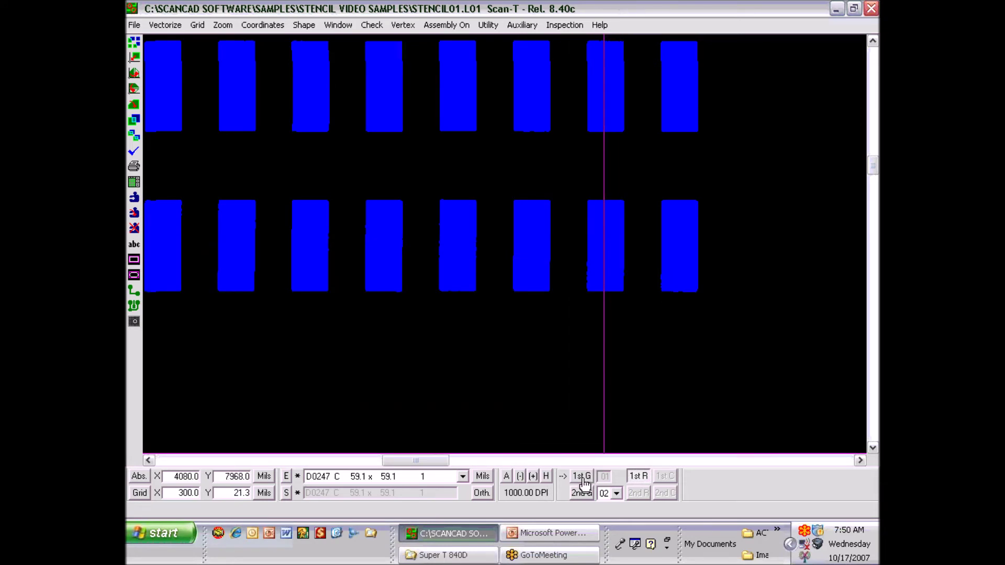
{"action": "left_click", "coordinate": [571, 329]}
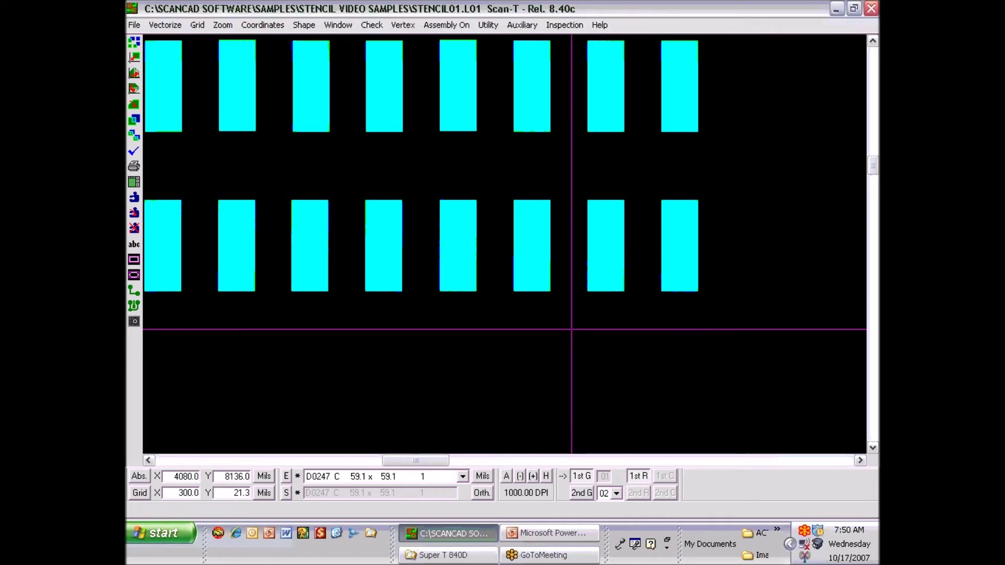
{"action": "scroll", "coordinate": [571, 330], "scroll_direction": "down", "scroll_amount": 5}
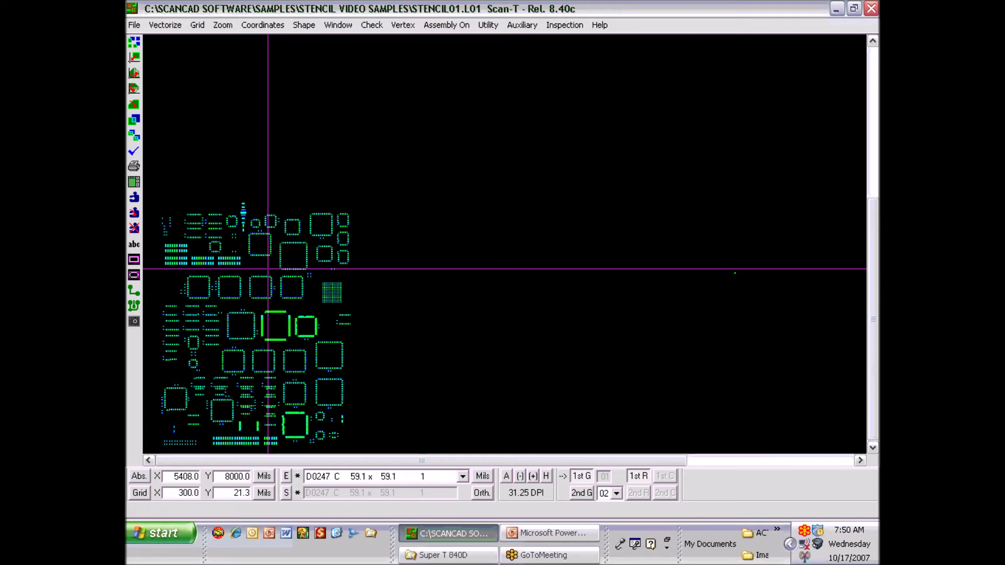
Step: Run the Gerber Comparison Check with LMA for Pads, auto-detecting the filter amount of 04.0 mils (102 microns)
{"action": "left_click", "coordinate": [133, 153]}
{"action": "left_click", "coordinate": [470, 308]}
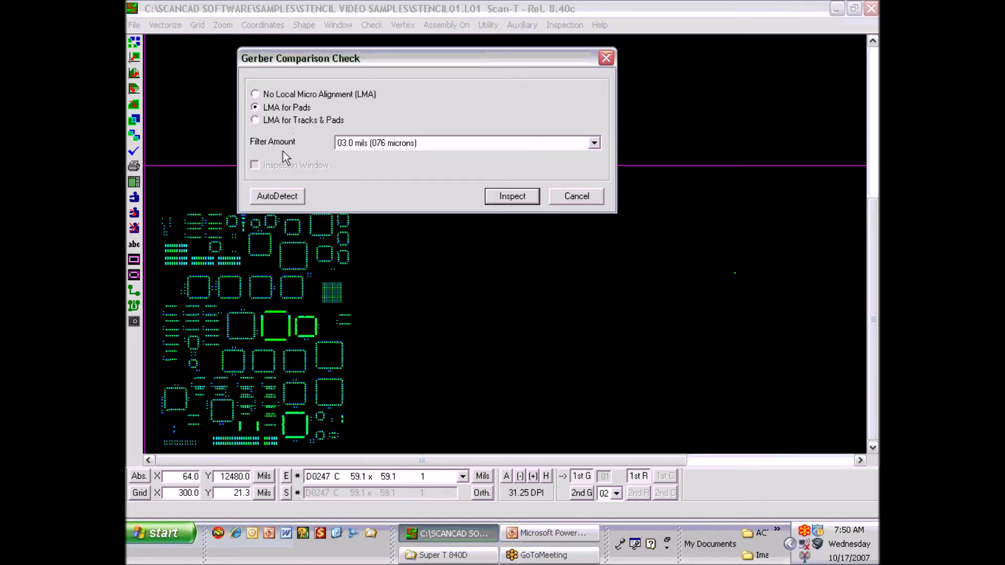
{"action": "left_click", "coordinate": [276, 197]}
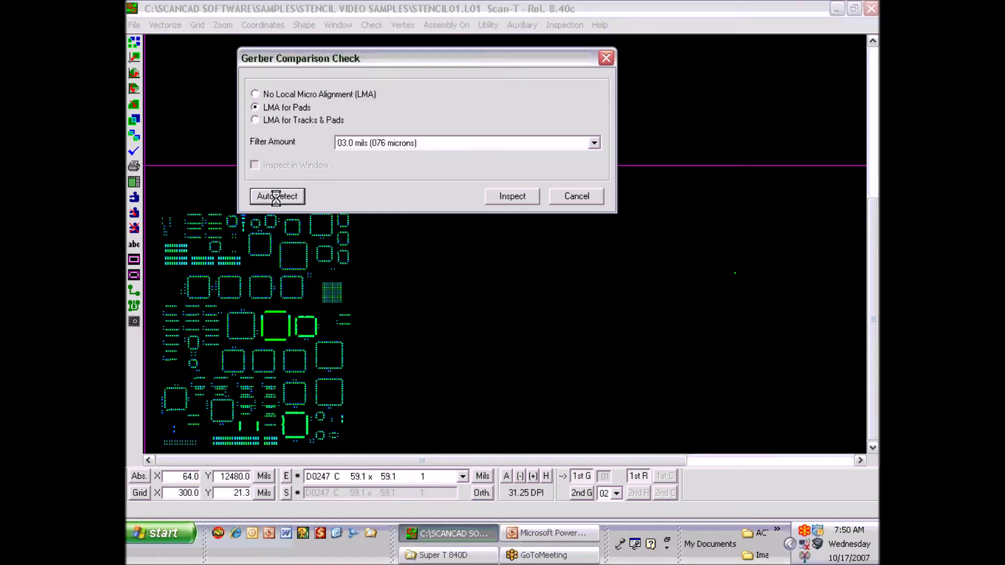
{"action": "left_click", "coordinate": [502, 307]}
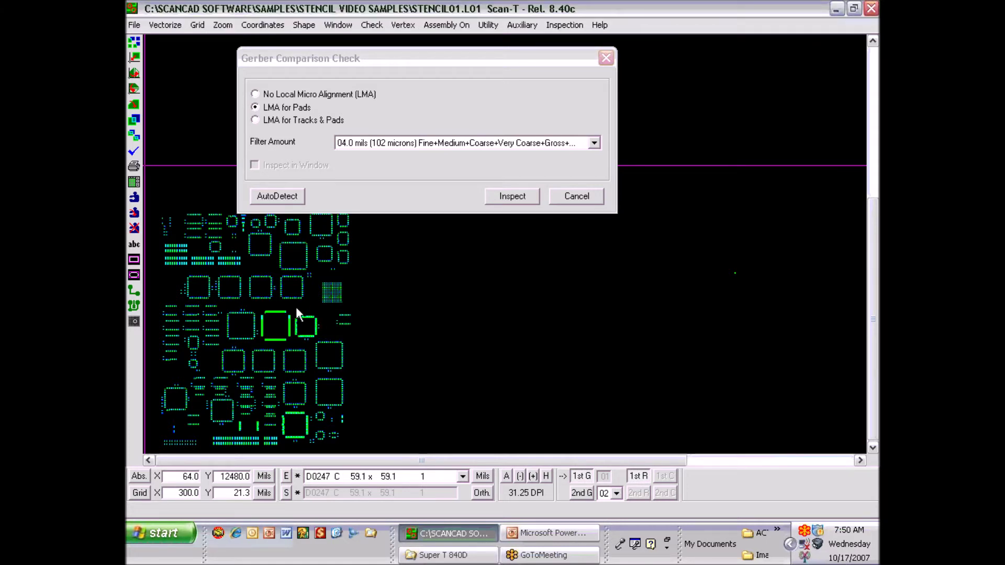
{"action": "left_click", "coordinate": [515, 198]}
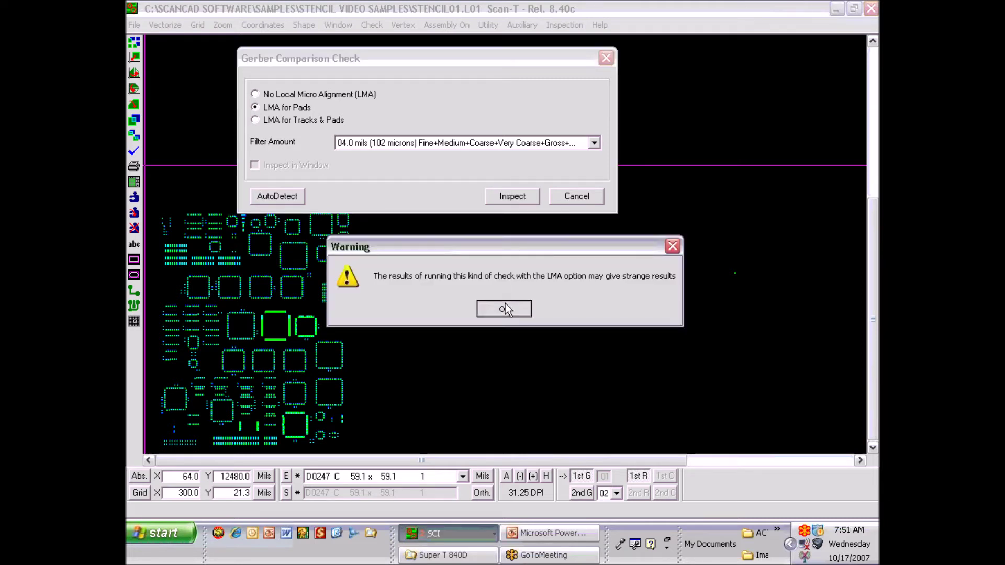
{"action": "left_click", "coordinate": [504, 308]}
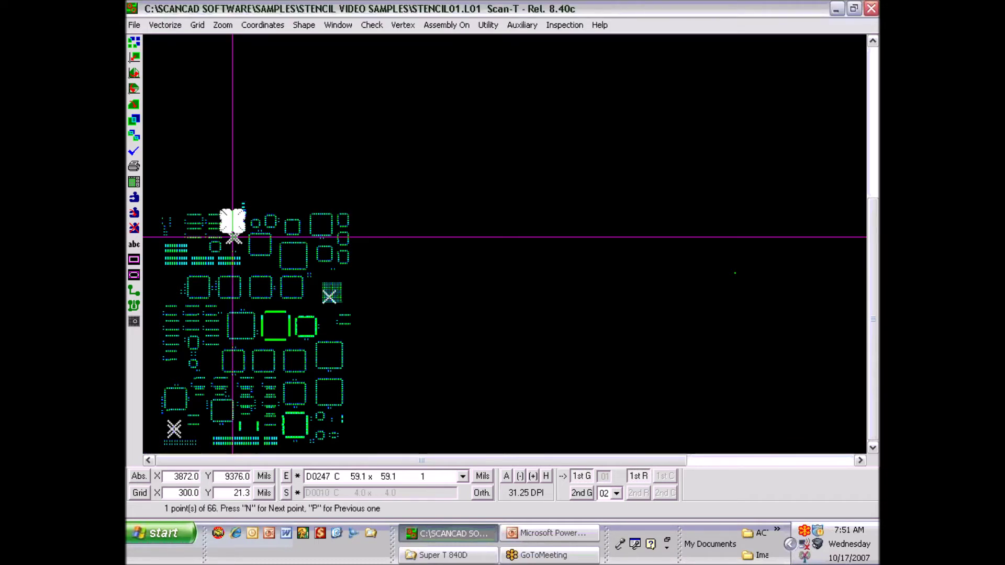
Step: Examine the first flagged inspection point up close, toggling the first Gerber layer to compare it with the scan
{"action": "key", "text": "z"}
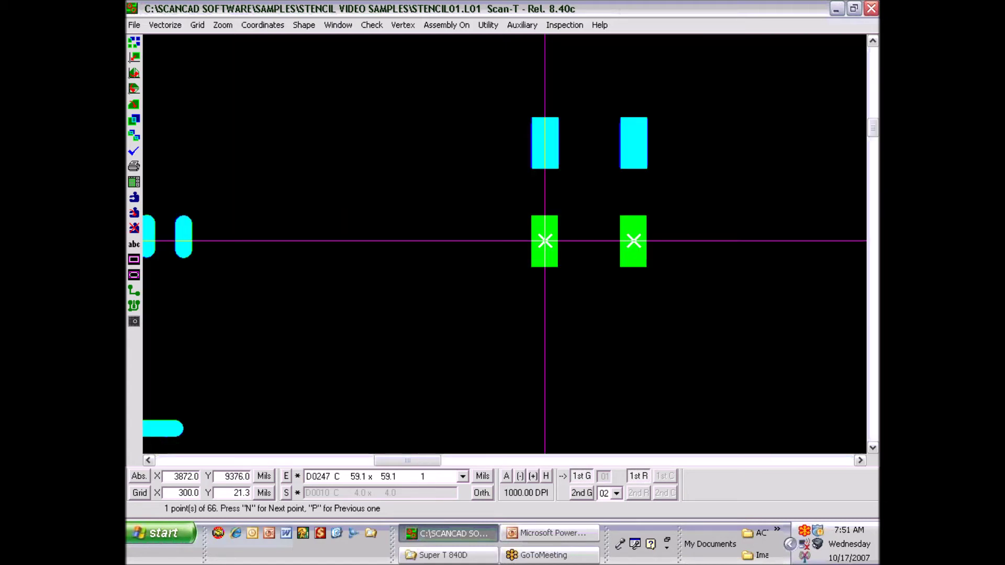
{"action": "left_click", "coordinate": [583, 477]}
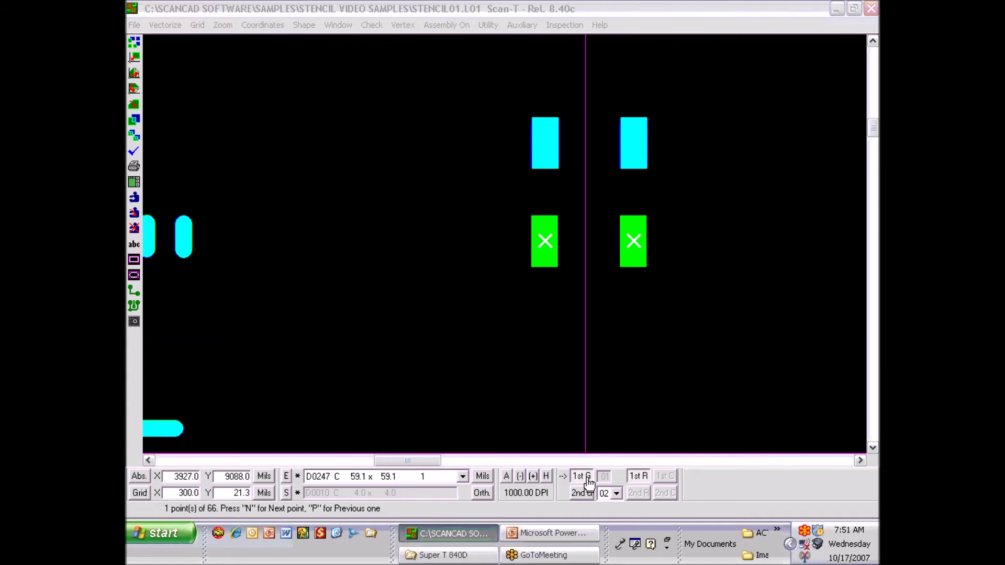
{"action": "left_click", "coordinate": [585, 478]}
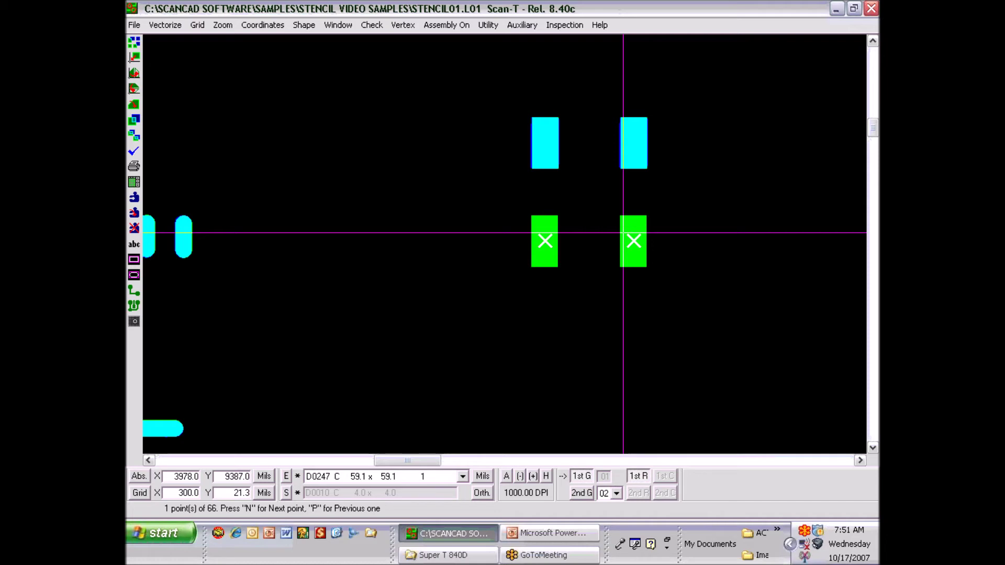
{"action": "left_click", "coordinate": [583, 476]}
{"action": "left_click", "coordinate": [581, 477]}
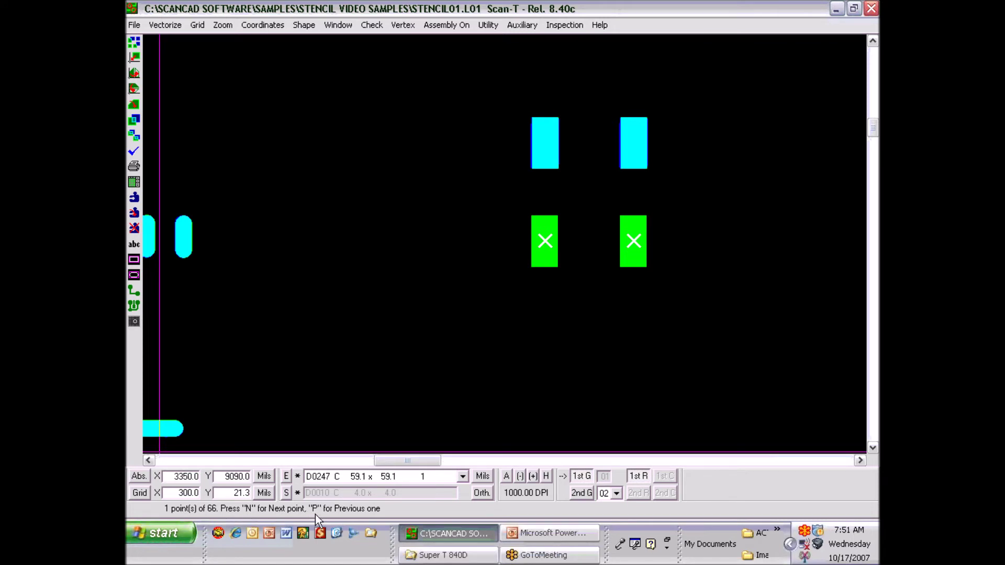
{"action": "left_click", "coordinate": [504, 326]}
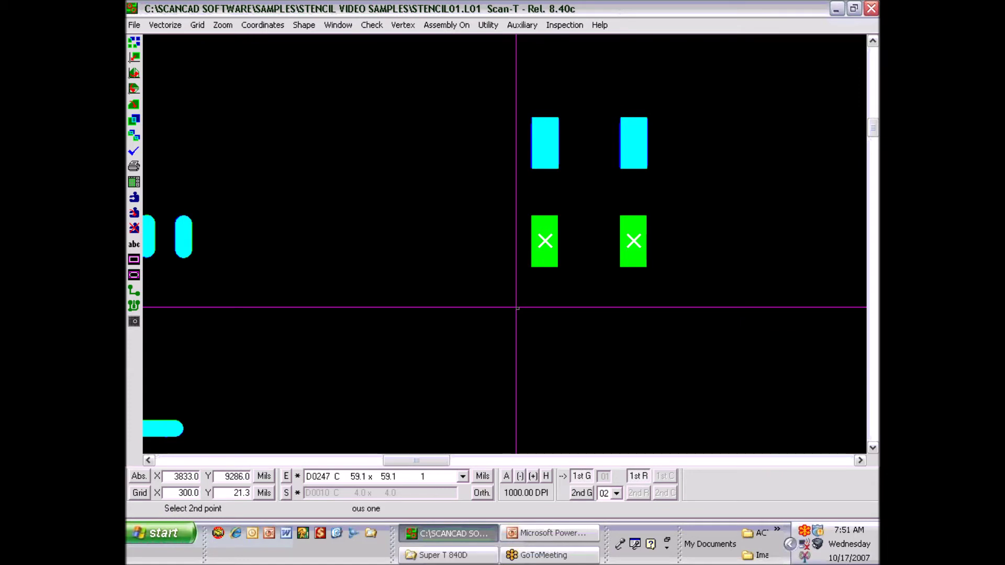
Step: Review inspection points 3 and 4, toggling the first Gerber layer to compare the flagged apertures with the scan
{"action": "key", "text": "n"}
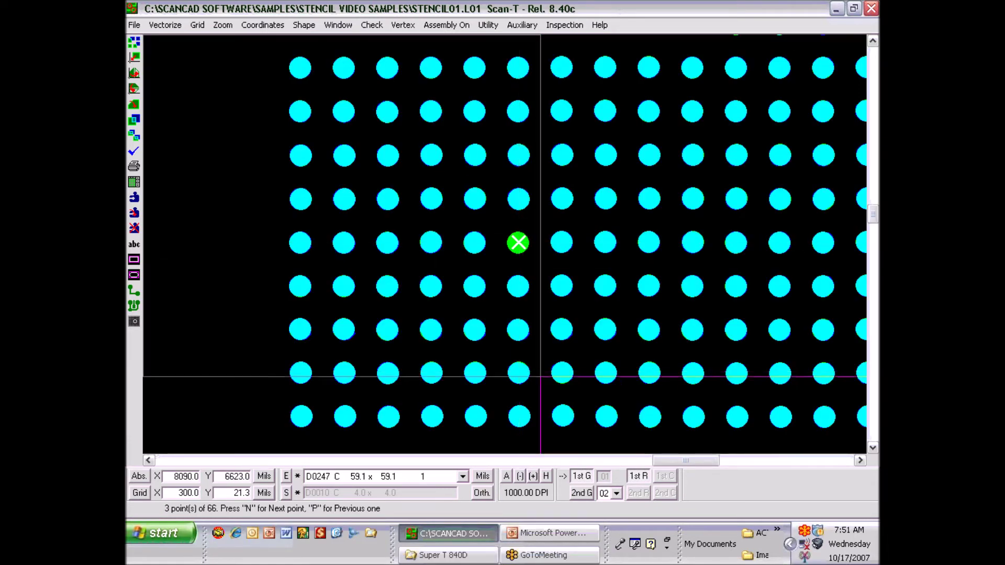
{"action": "left_click", "coordinate": [582, 477]}
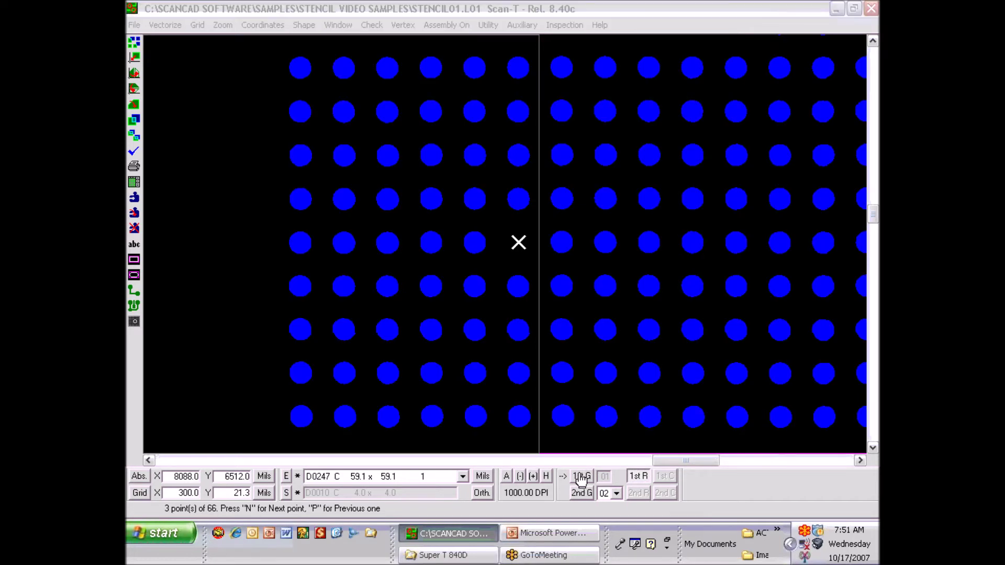
{"action": "left_click", "coordinate": [582, 477]}
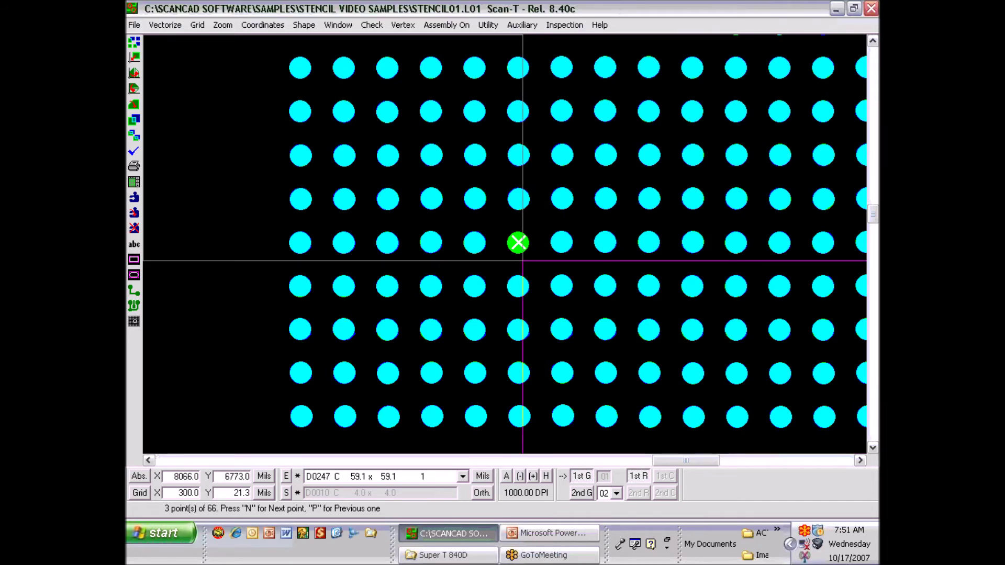
{"action": "key", "text": "n"}
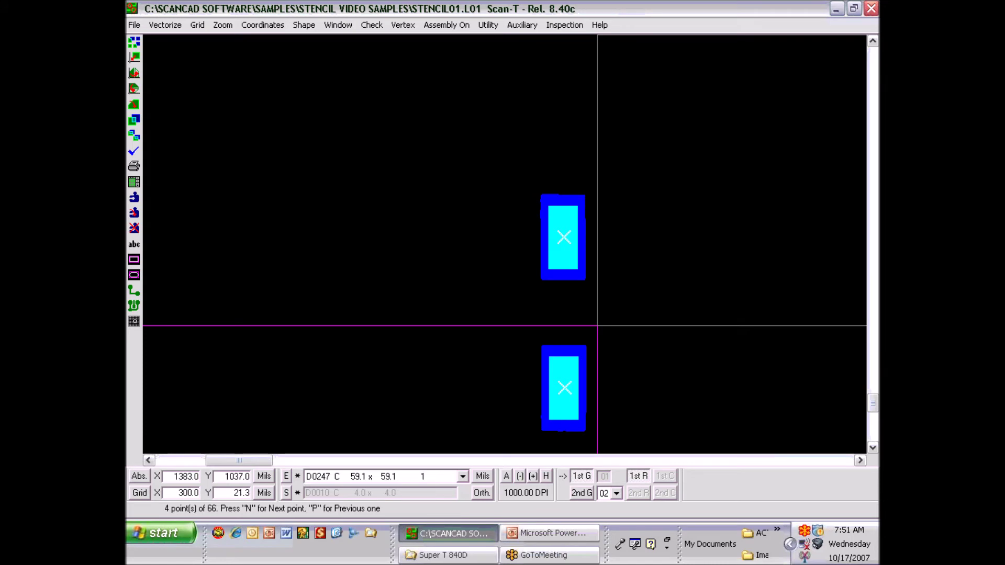
{"action": "left_click", "coordinate": [579, 477]}
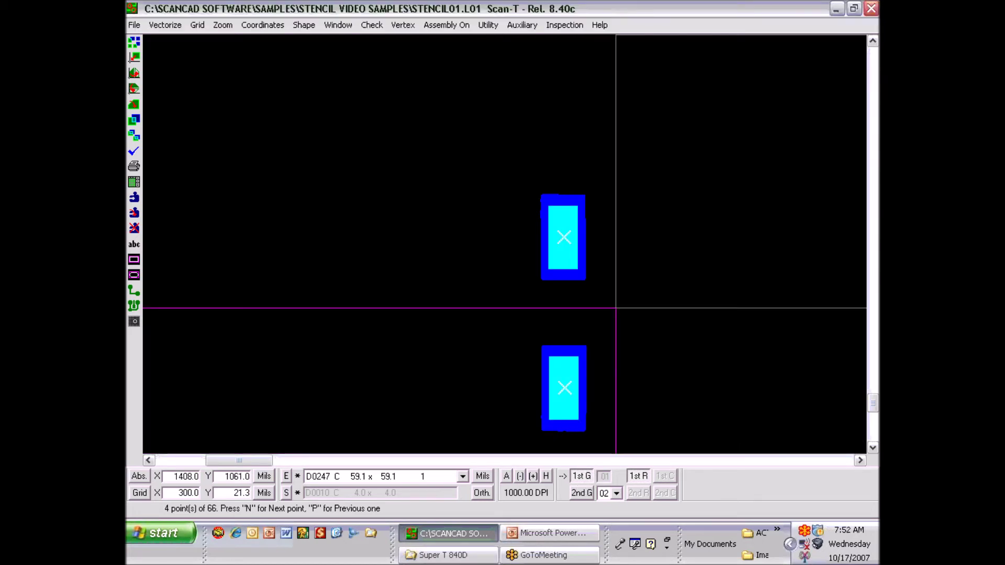
Step: Advance to the flagged four-sided component and compare its Gerber pads with the scanned apertures
{"action": "key", "text": "n"}
{"action": "key", "text": "n"}
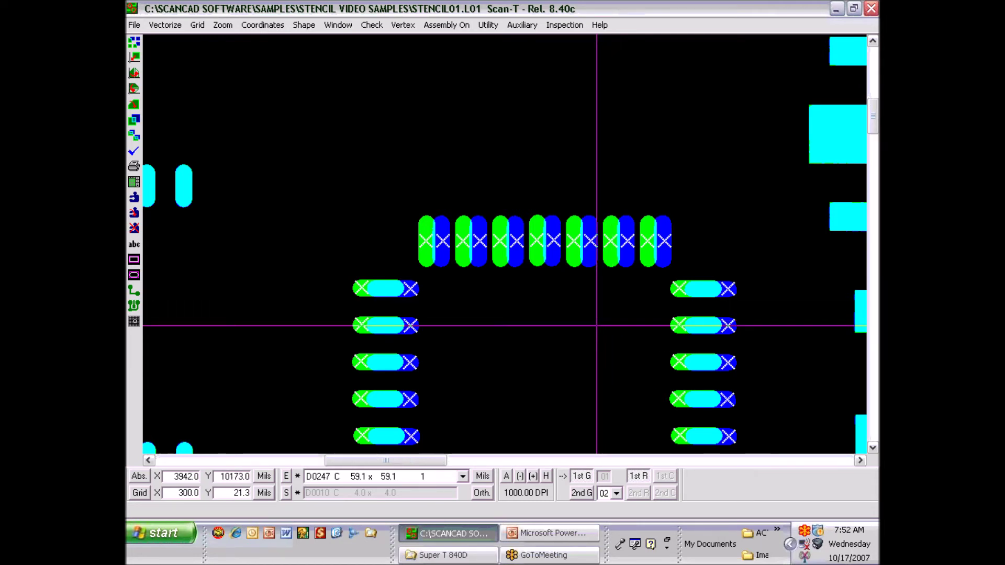
{"action": "scroll", "coordinate": [596, 326], "scroll_direction": "down", "scroll_amount": 1}
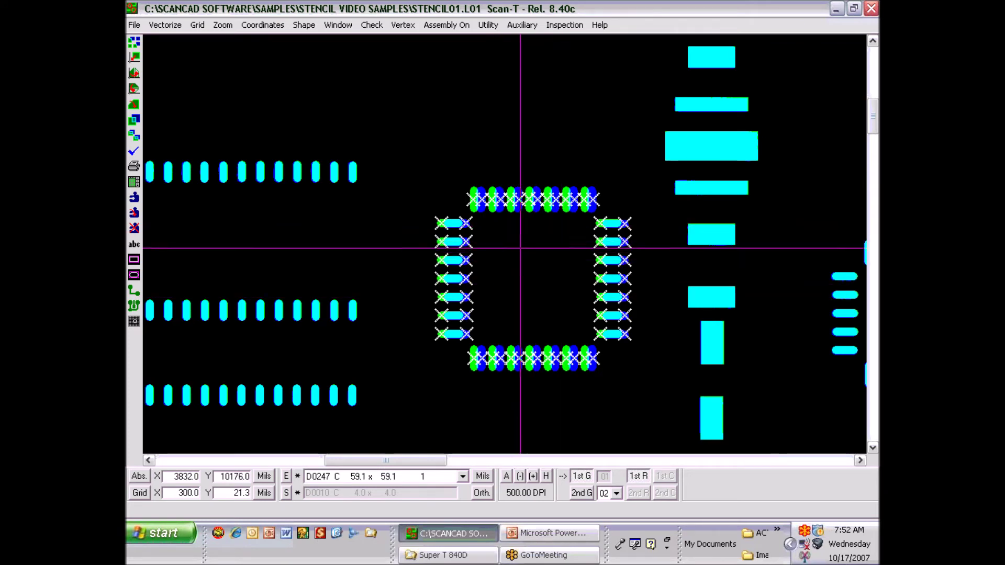
{"action": "left_click", "coordinate": [581, 477]}
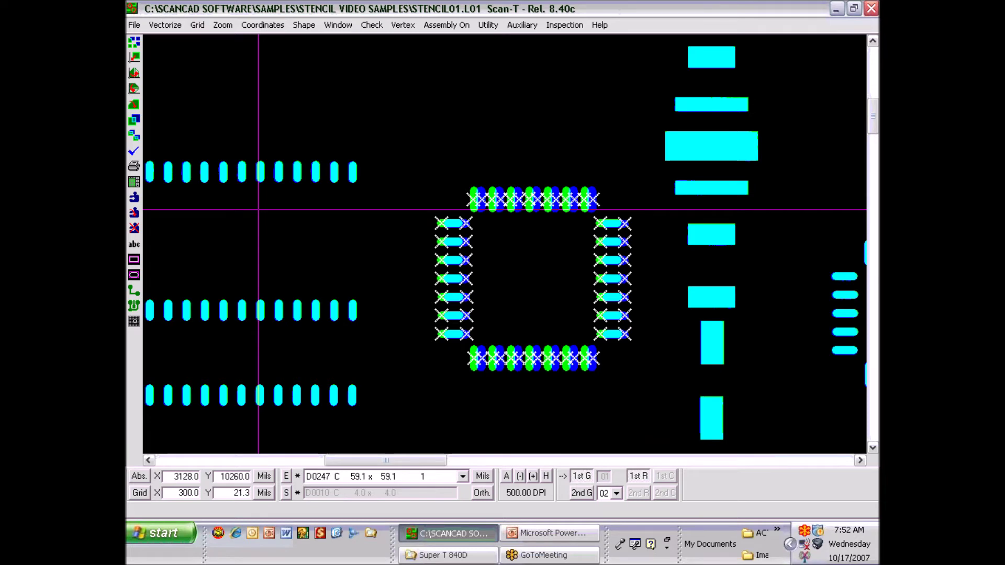
Step: Open WAFER STENCIL SAMPLE.L01 for raster editing and display its first Gerber layer over the scan
{"action": "key", "text": "Escape"}
{"action": "key", "text": "ctrl+o"}
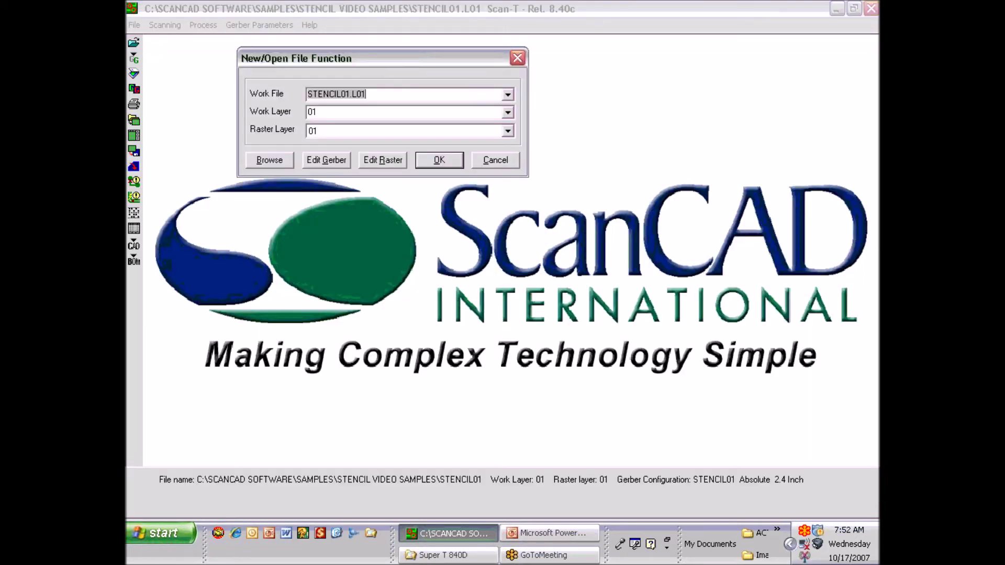
{"action": "left_click", "coordinate": [508, 95]}
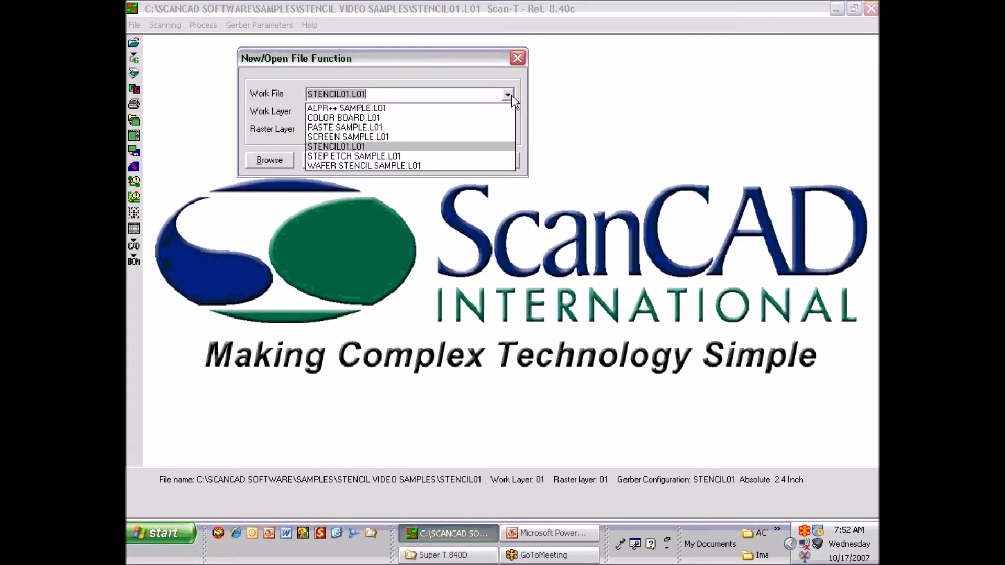
{"action": "left_click", "coordinate": [378, 164]}
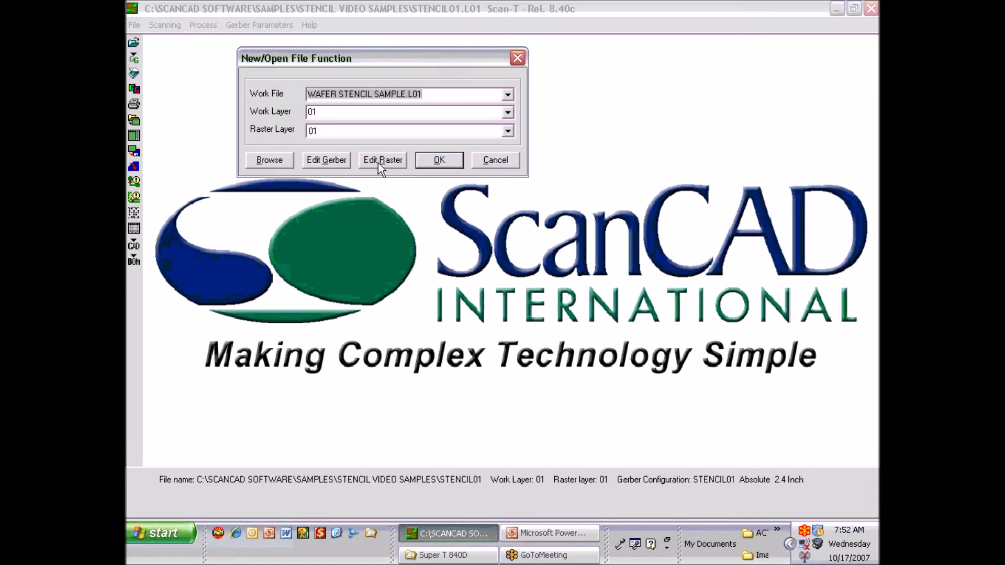
{"action": "left_click", "coordinate": [377, 162]}
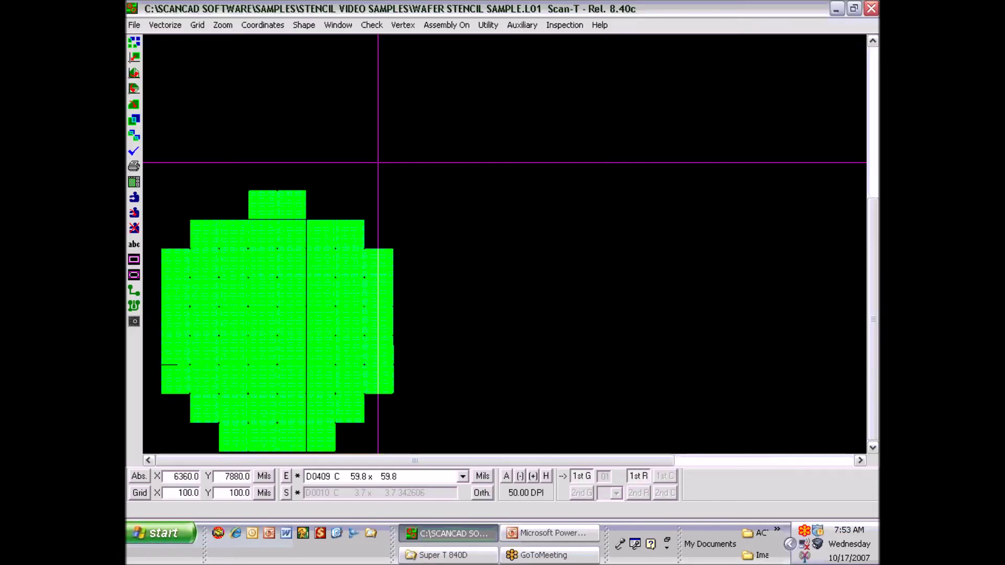
{"action": "left_click", "coordinate": [581, 478]}
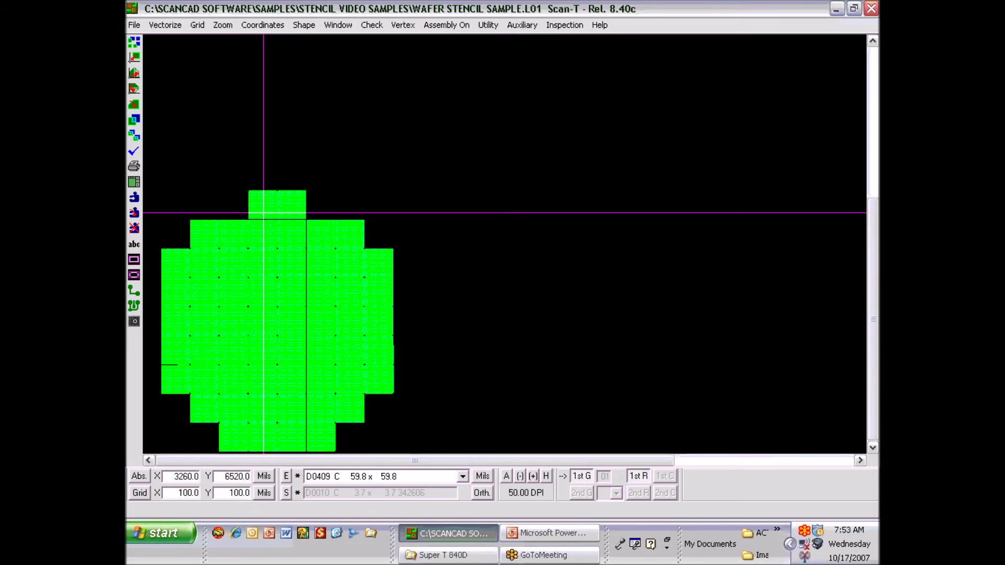
Step: Run a Small Aperture Check on the wafer stencil with the accuracy level 30 Gross+Very Gross
{"action": "scroll", "coordinate": [263, 213], "scroll_direction": "up", "scroll_amount": 1}
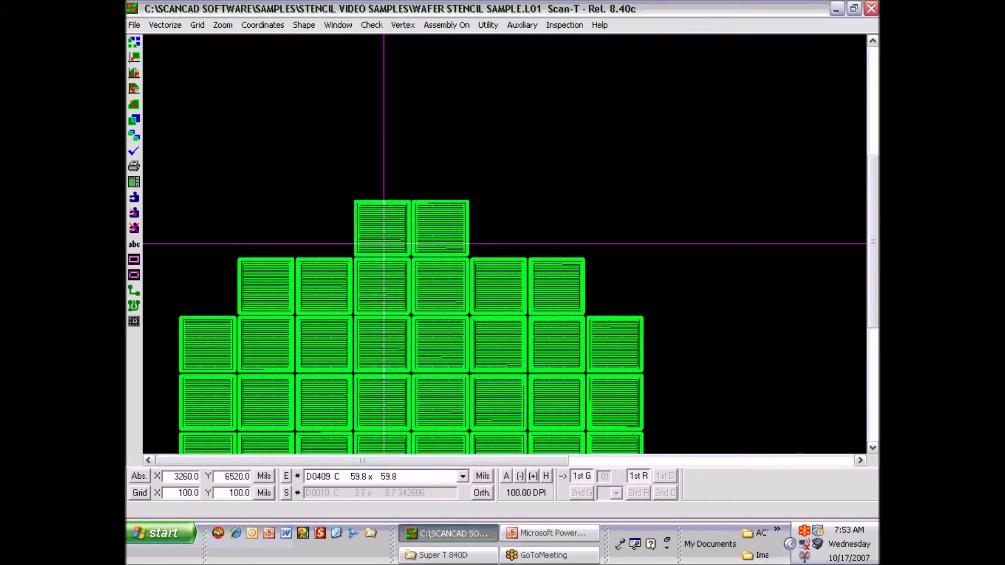
{"action": "scroll", "coordinate": [383, 244], "scroll_direction": "up", "scroll_amount": 1}
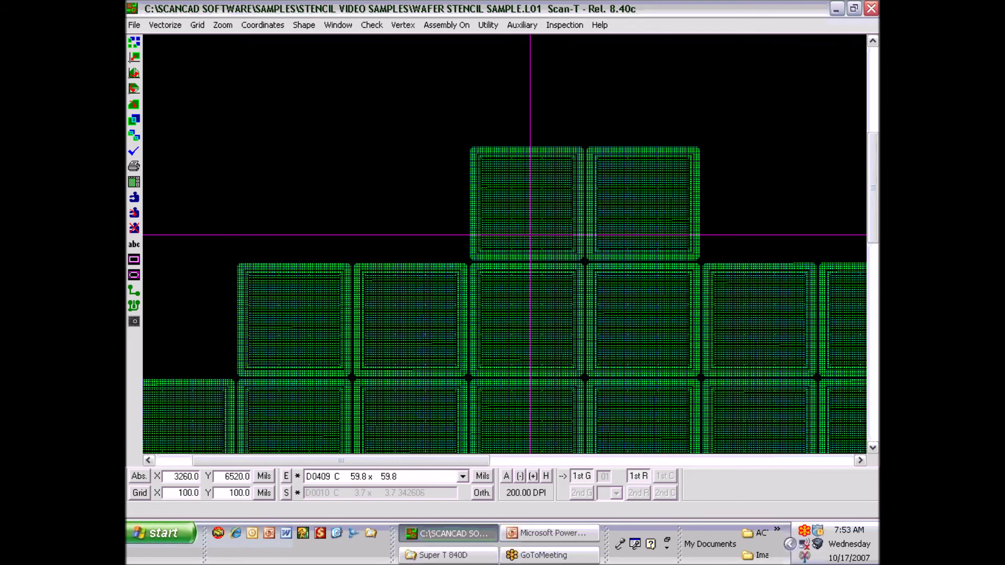
{"action": "scroll", "coordinate": [530, 235], "scroll_direction": "up", "scroll_amount": 1}
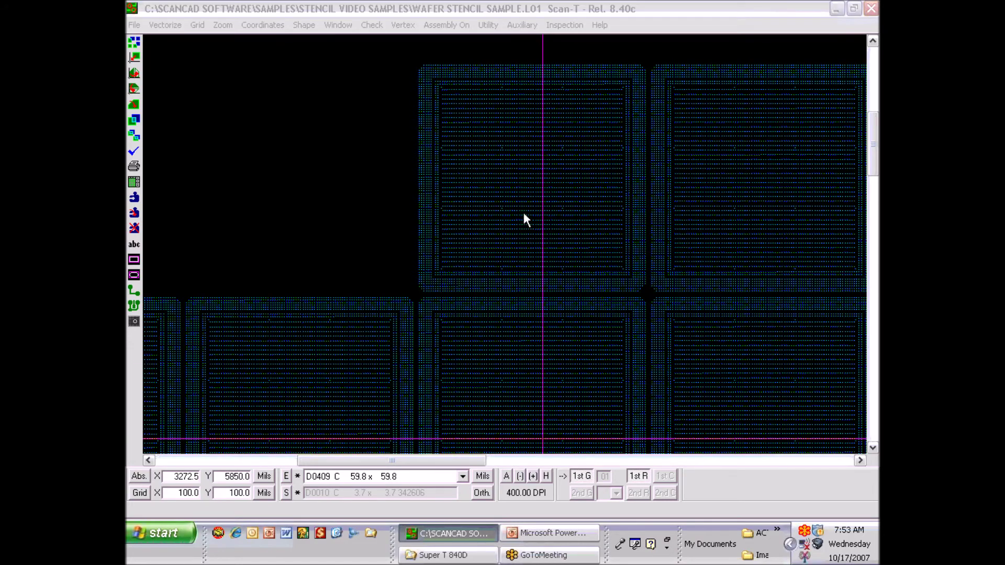
{"action": "left_click", "coordinate": [523, 212]}
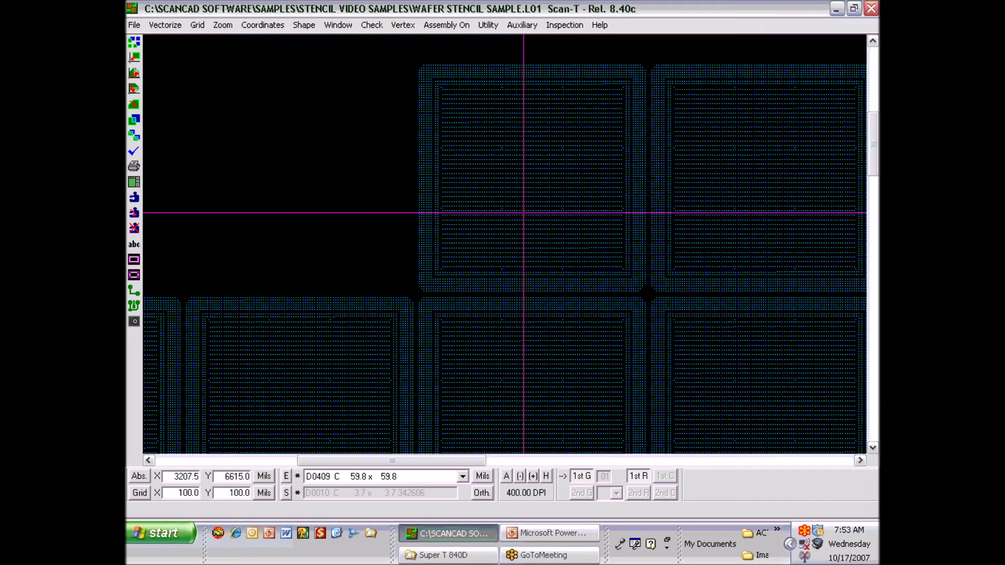
{"action": "scroll", "coordinate": [526, 244], "scroll_direction": "up", "scroll_amount": 1}
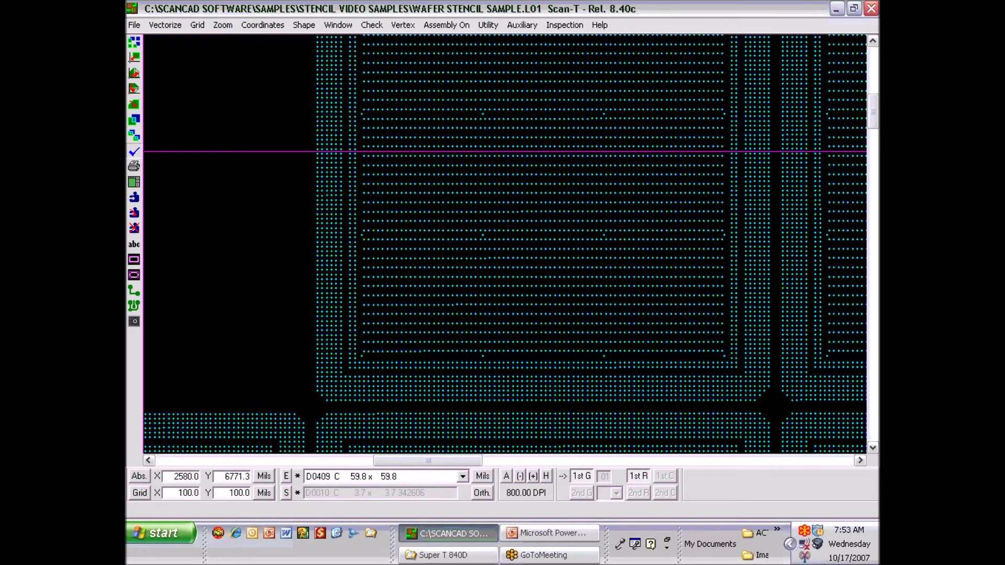
{"action": "left_click", "coordinate": [134, 151]}
{"action": "left_click", "coordinate": [576, 197]}
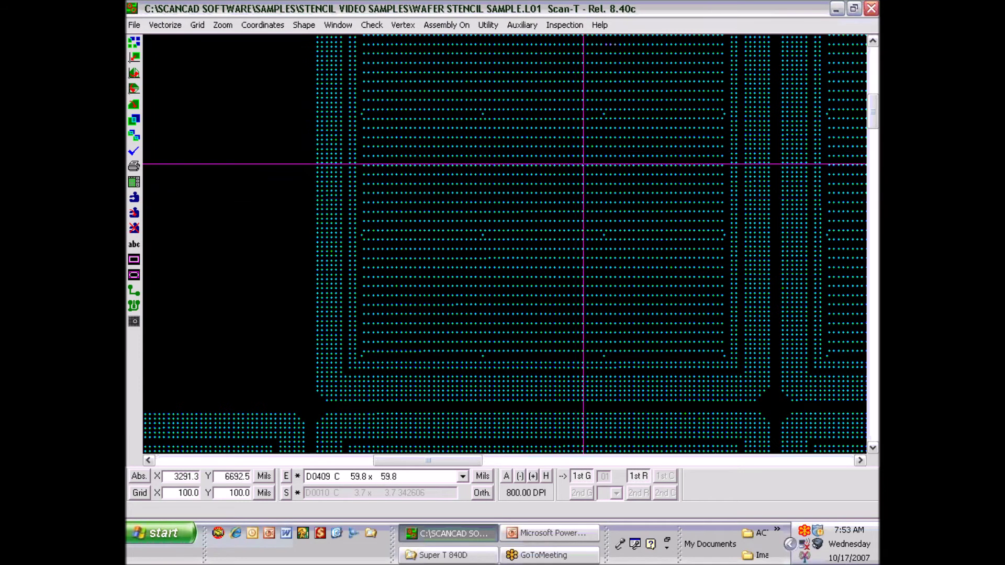
{"action": "left_click", "coordinate": [576, 26]}
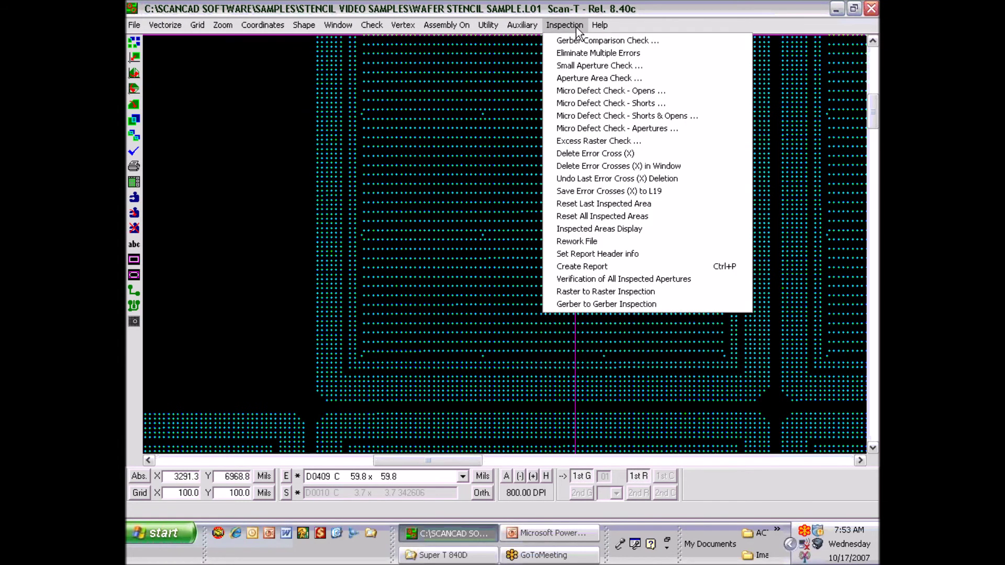
{"action": "left_click", "coordinate": [576, 66]}
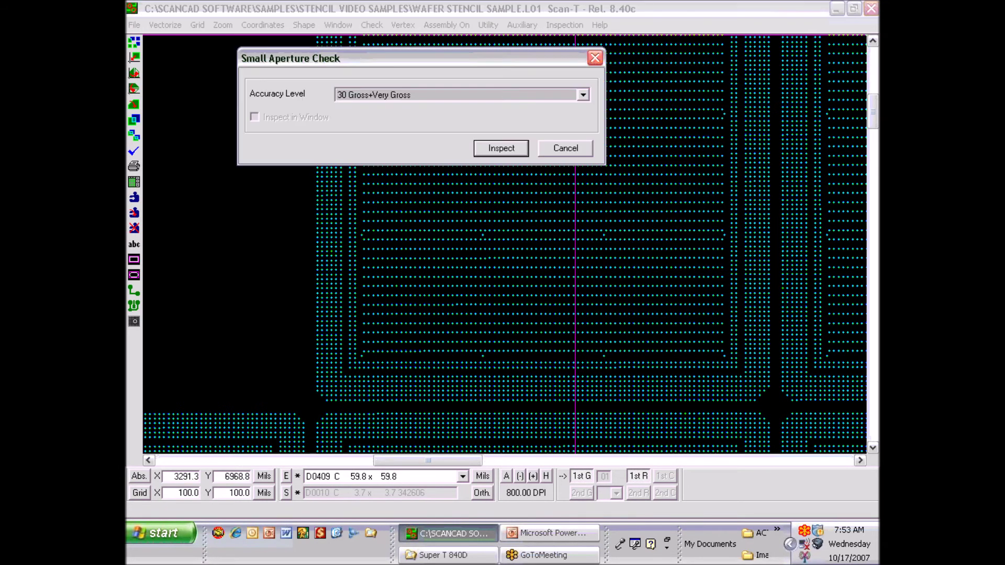
{"action": "left_click", "coordinate": [503, 149]}
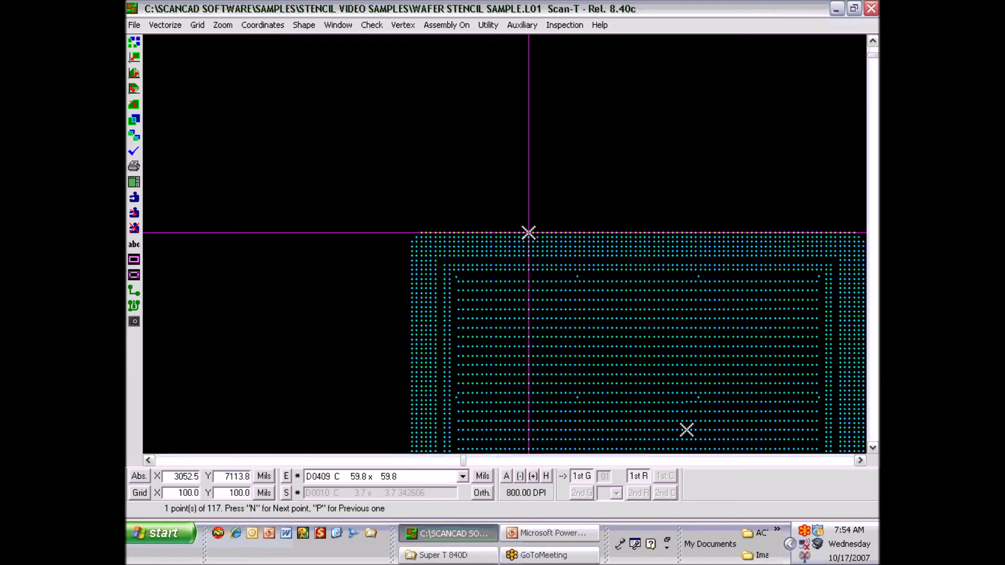
Step: Review inspection points 1 to 3 of the wafer stencil, examining the flagged apertures at points 1 and 3 up close
{"action": "scroll", "coordinate": [528, 233], "scroll_direction": "up", "scroll_amount": 5}
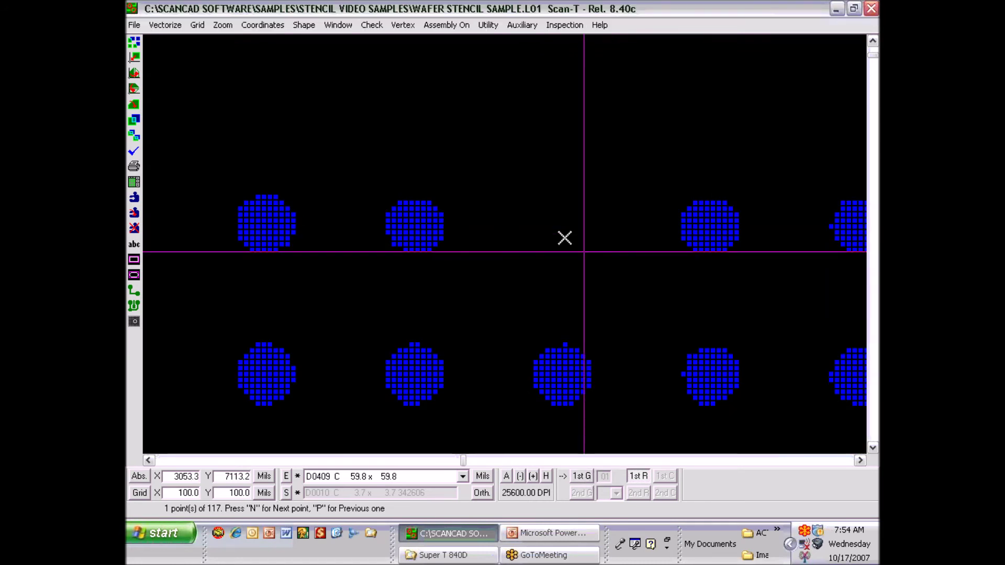
{"action": "scroll", "coordinate": [565, 238], "scroll_direction": "down", "scroll_amount": 3}
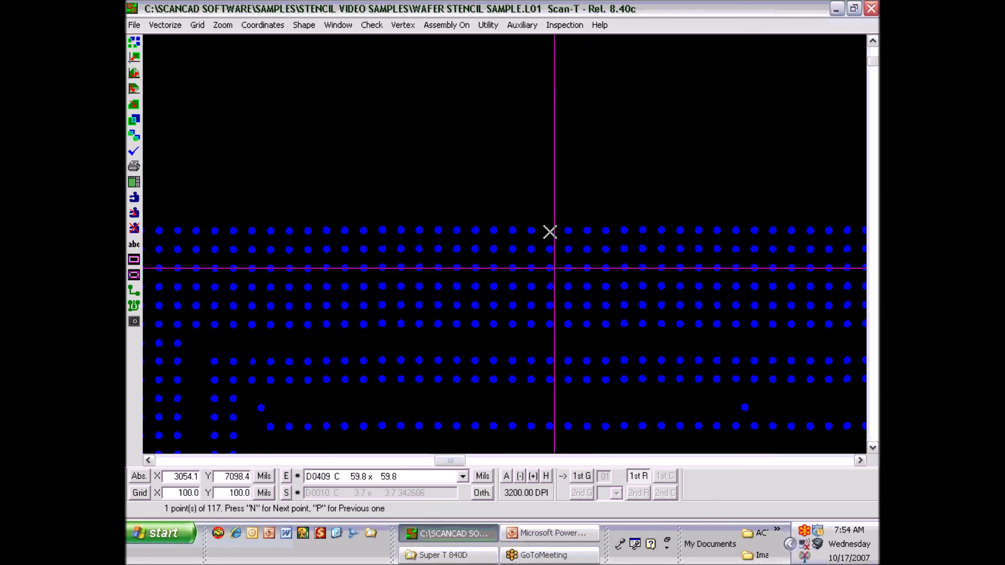
{"action": "key", "text": "n"}
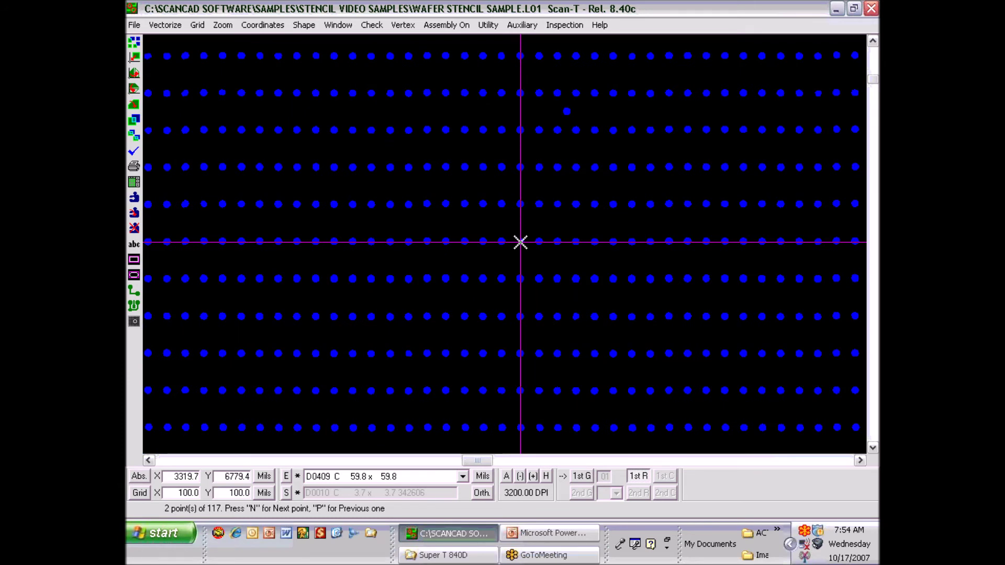
{"action": "key", "text": "n"}
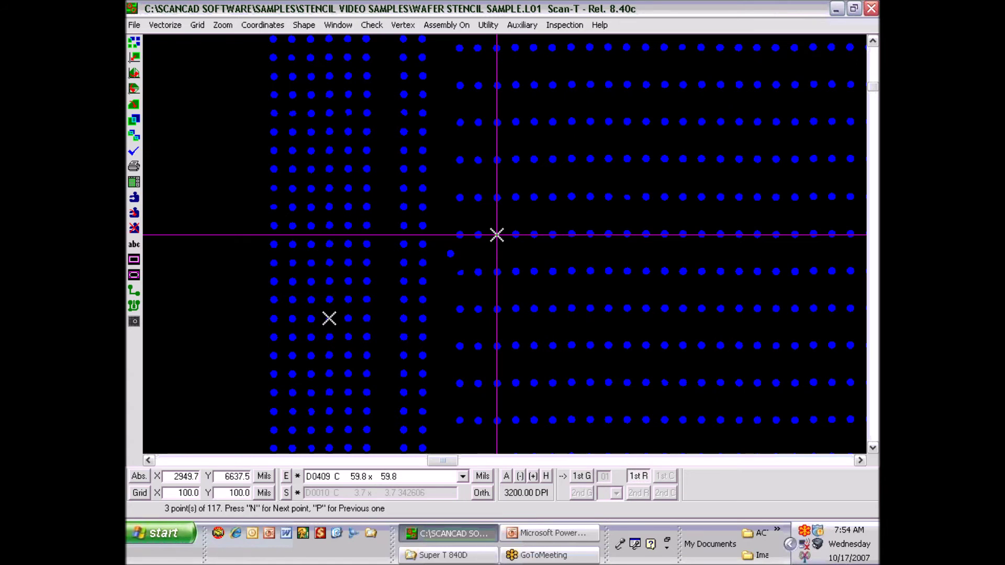
{"action": "scroll", "coordinate": [496, 234], "scroll_direction": "up", "scroll_amount": 3}
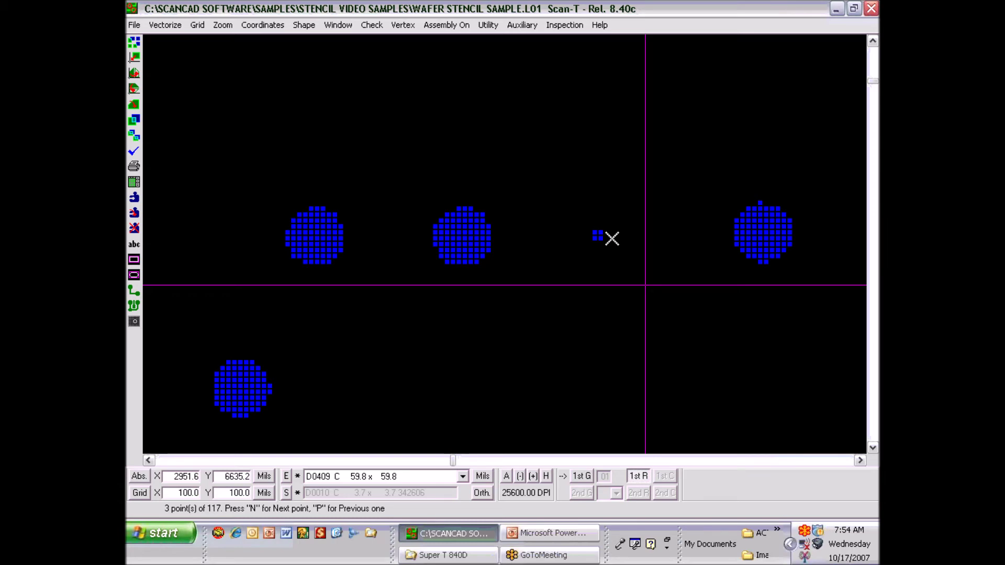
Step: Display the first Gerber layer under the wafer's error crosses and check the D0010 entry in the aperture list
{"action": "scroll", "coordinate": [645, 285], "scroll_direction": "down", "scroll_amount": 3}
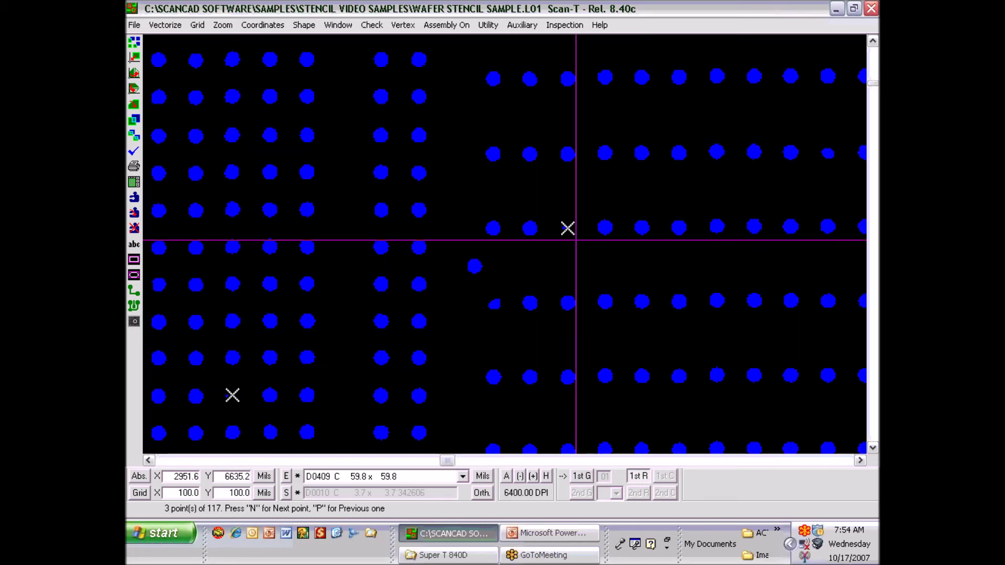
{"action": "scroll", "coordinate": [595, 240], "scroll_direction": "down", "scroll_amount": 3}
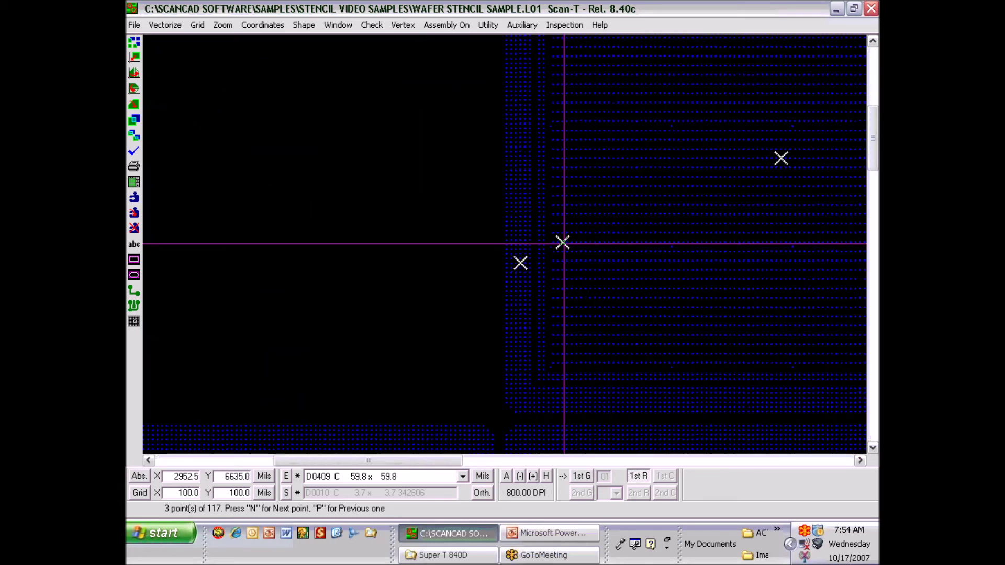
{"action": "scroll", "coordinate": [542, 243], "scroll_direction": "down", "scroll_amount": 2}
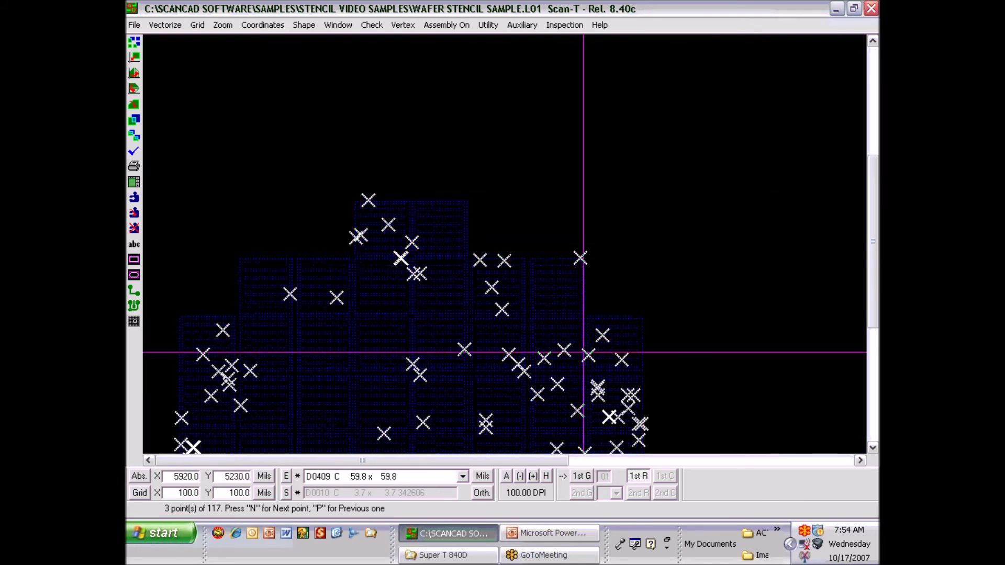
{"action": "left_click", "coordinate": [587, 484]}
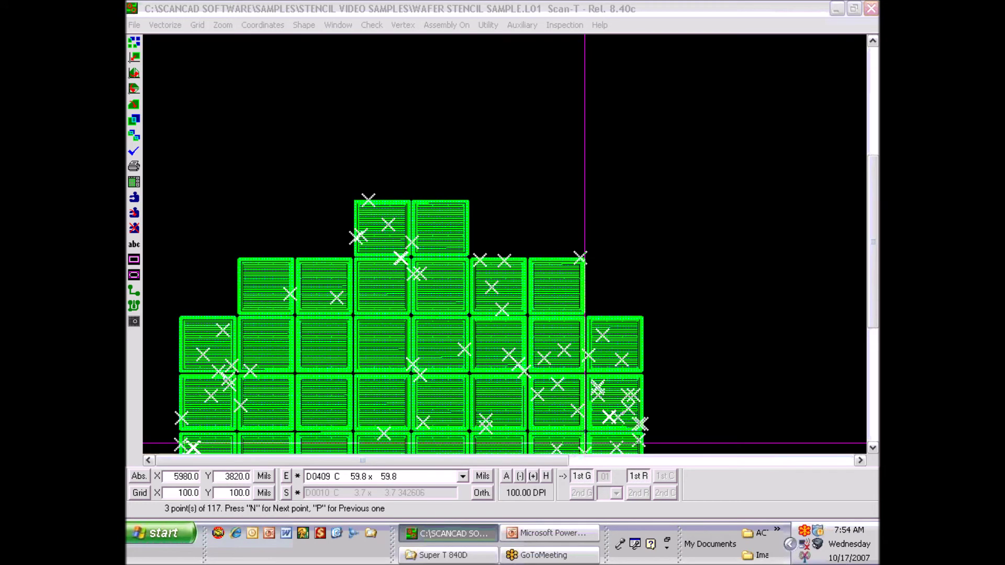
{"action": "left_click", "coordinate": [463, 477]}
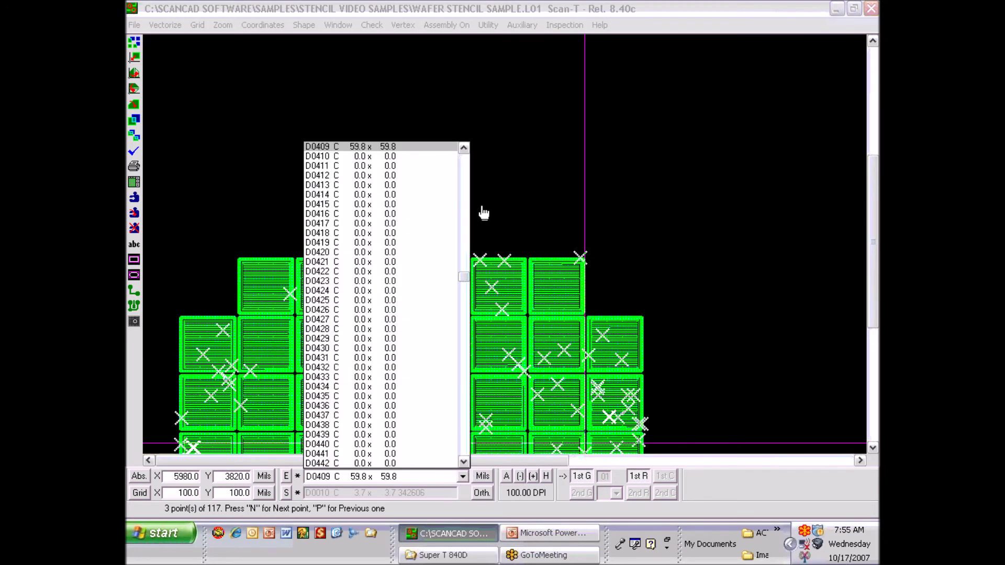
{"action": "left_click_drag", "start_coordinate": [463, 285], "coordinate": [464, 150]}
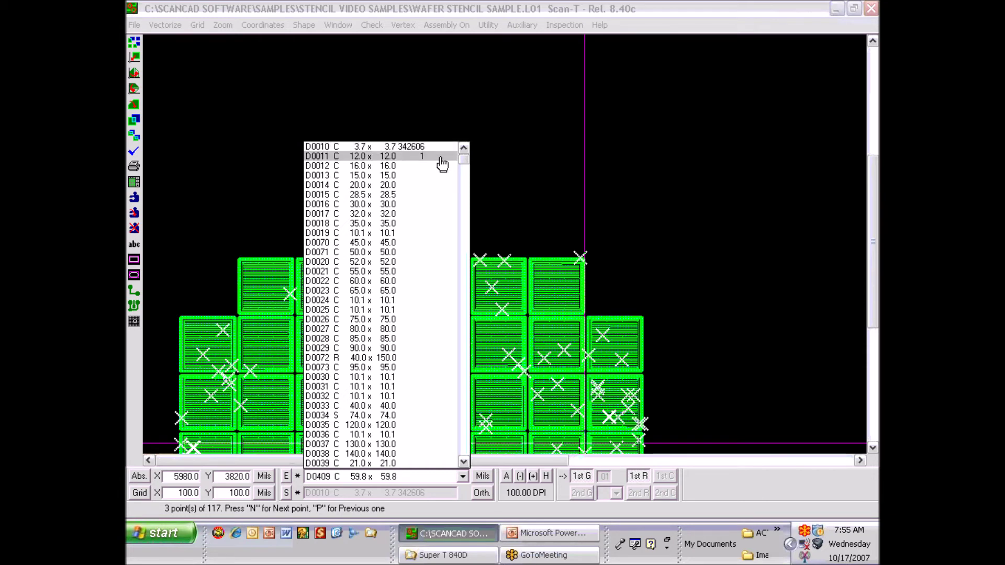
{"action": "left_click", "coordinate": [576, 146]}
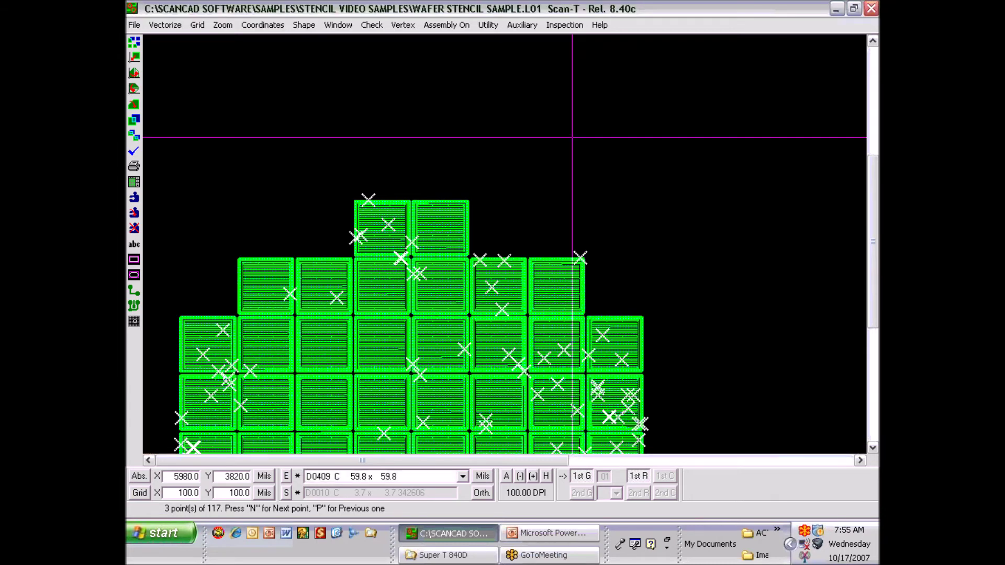
Step: Open STEP ETCH SAMPLE.L01 for raster editing and run a Gerber Comparison Check using LMA for Pads and the 10.0 mils filter
{"action": "key", "text": "Escape"}
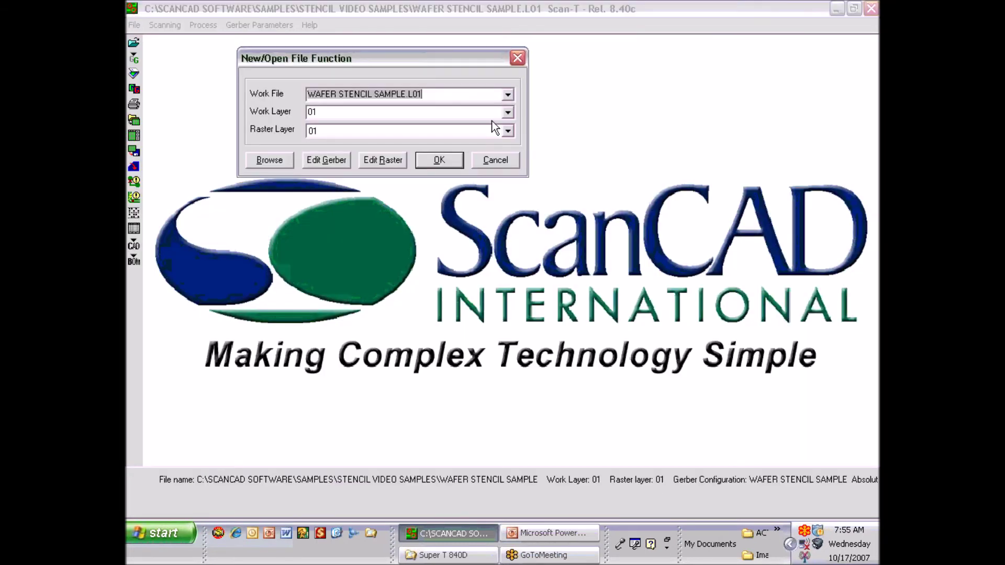
{"action": "left_click", "coordinate": [507, 94]}
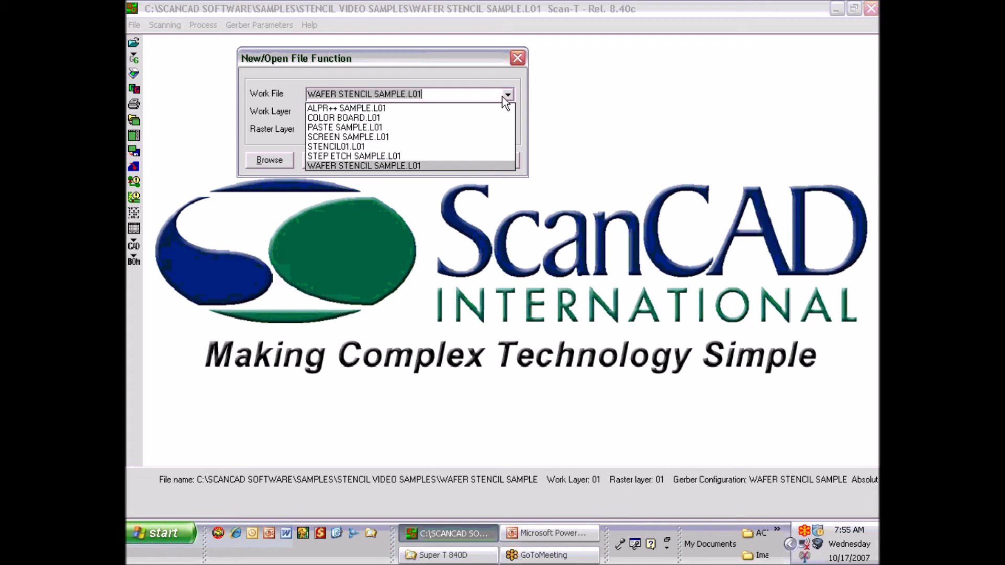
{"action": "left_click", "coordinate": [410, 157]}
{"action": "left_click", "coordinate": [391, 160]}
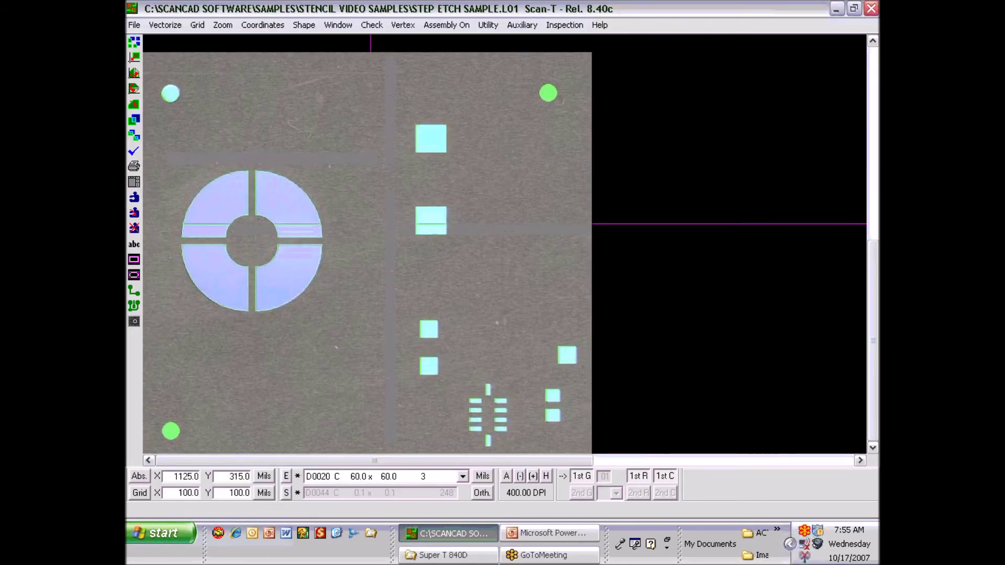
{"action": "left_click", "coordinate": [134, 152]}
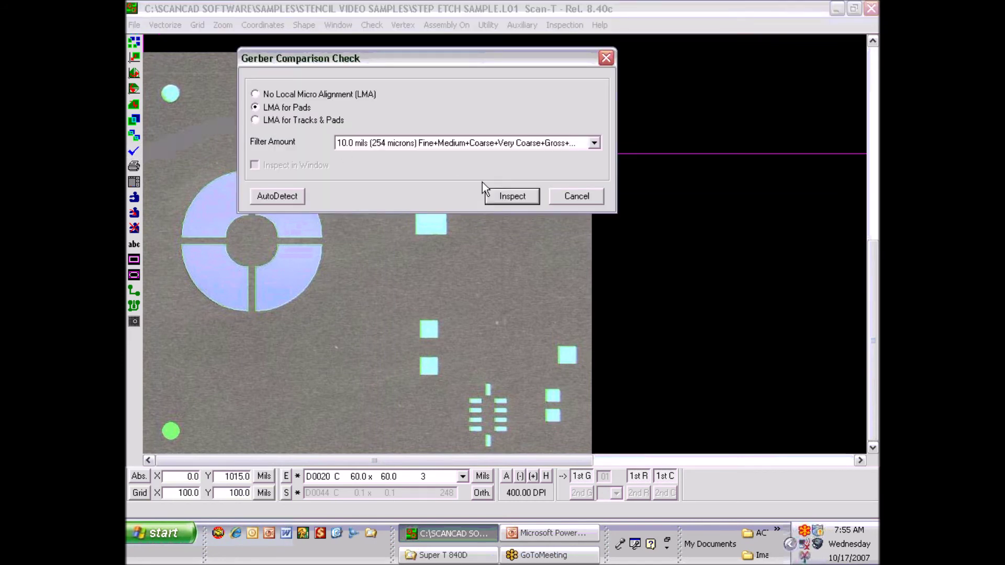
{"action": "left_click", "coordinate": [513, 197]}
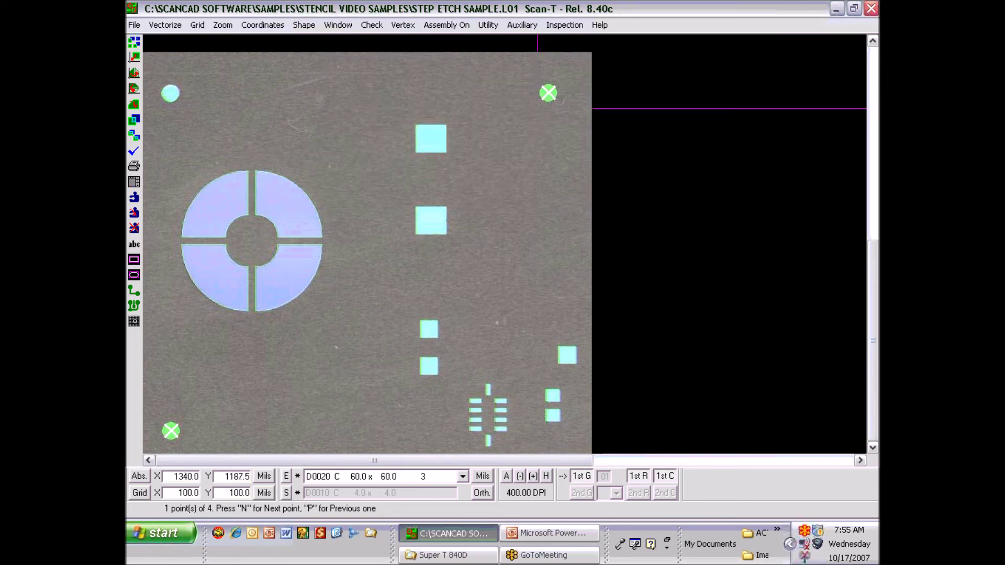
Step: Examine the scanned corner fiducials with the first Gerber and raster layers hidden, and show the Gerber layer again for comparison
{"action": "left_click", "coordinate": [585, 477]}
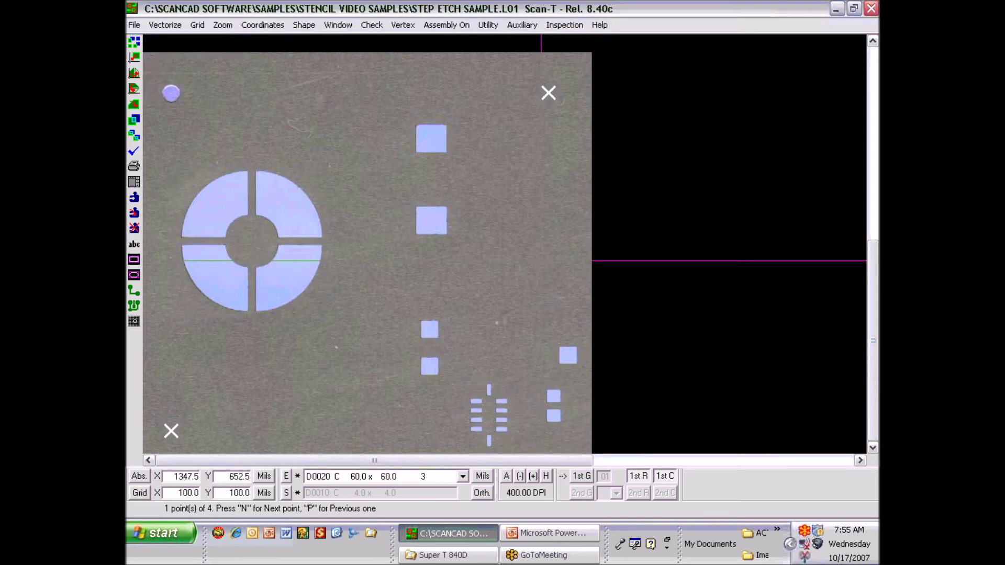
{"action": "left_click", "coordinate": [638, 477]}
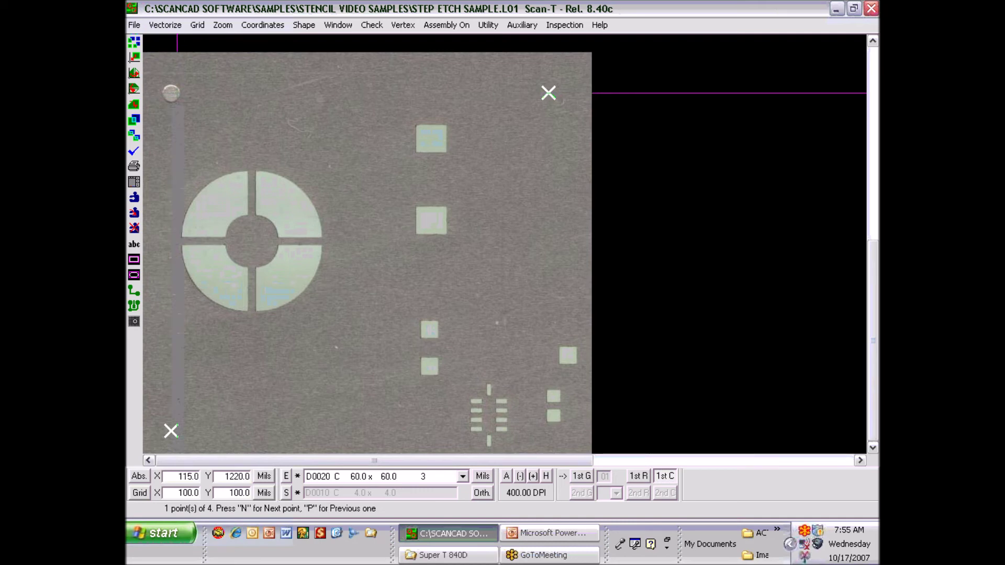
{"action": "key", "text": "Page_Up"}
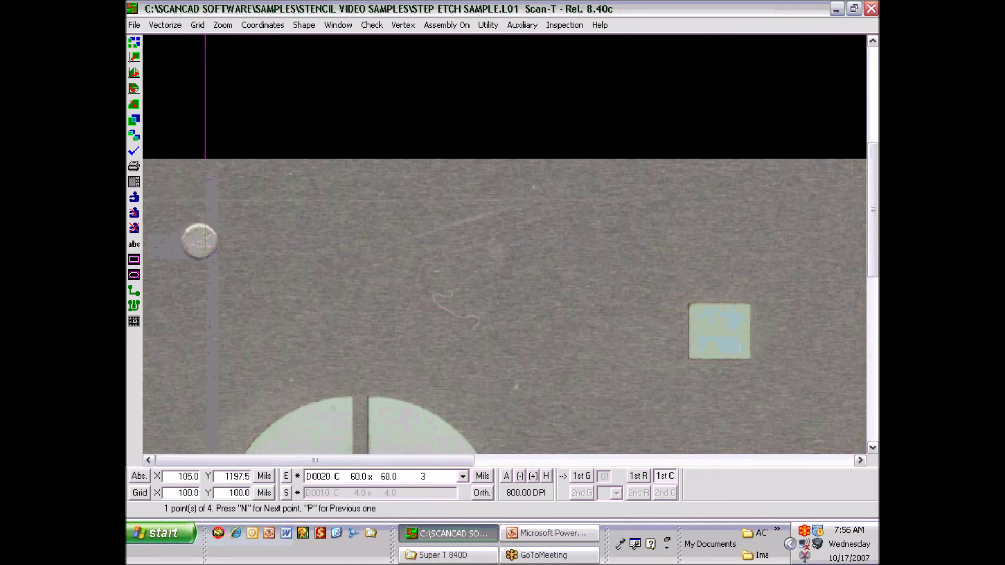
{"action": "key", "text": "Page_Down"}
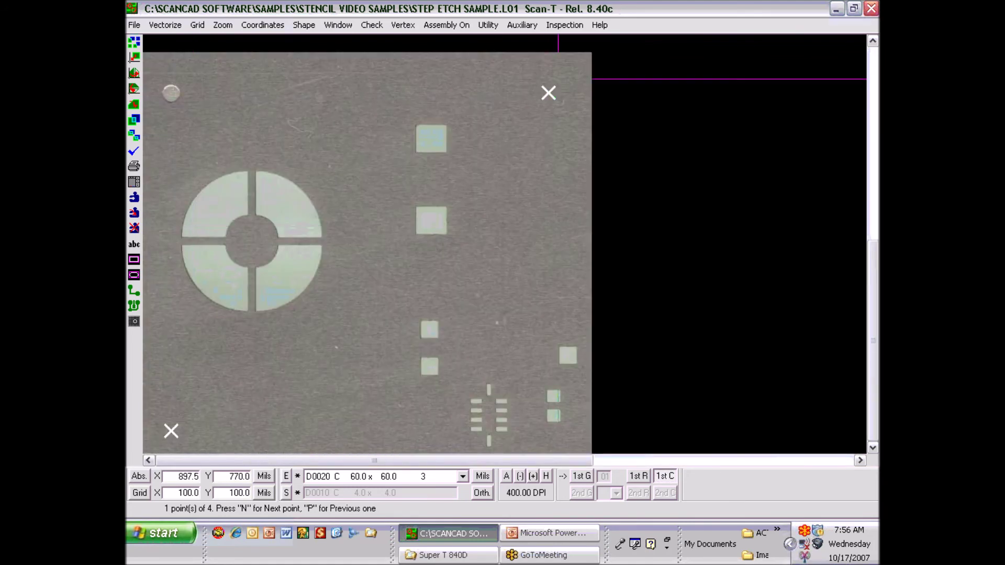
{"action": "left_click", "coordinate": [586, 476]}
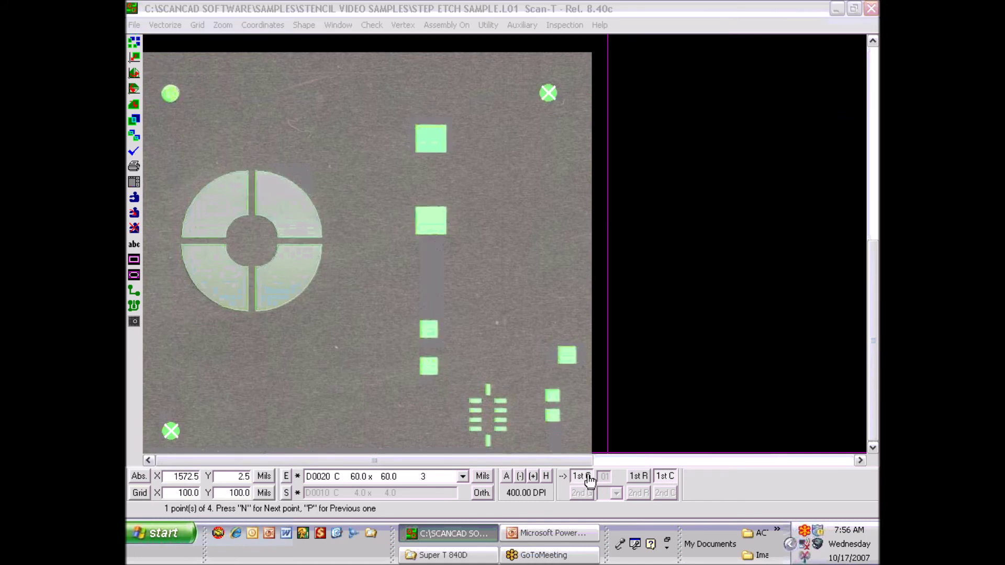
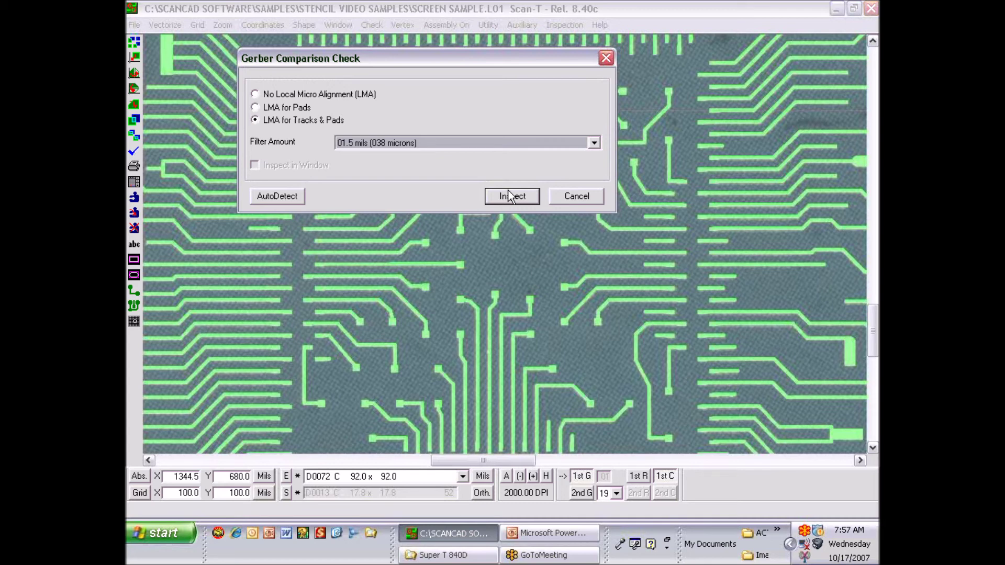
Step: Run the Gerber Comparison Check on SCREEN SAMPLE.L01 using LMA for Tracks & Pads and a 01.5 mils filter, and advance to point 4
{"action": "left_click", "coordinate": [507, 196]}
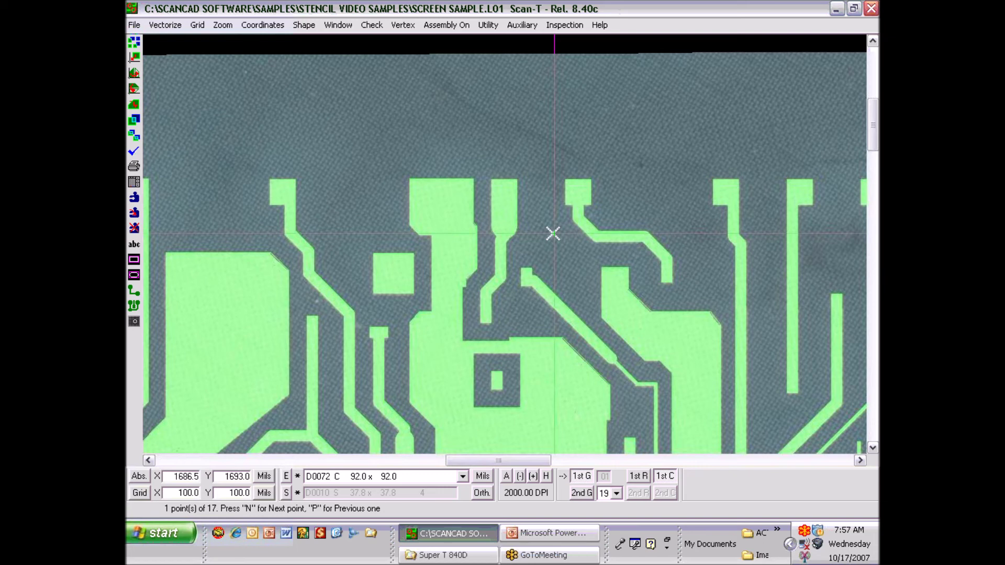
{"action": "key", "text": "n"}
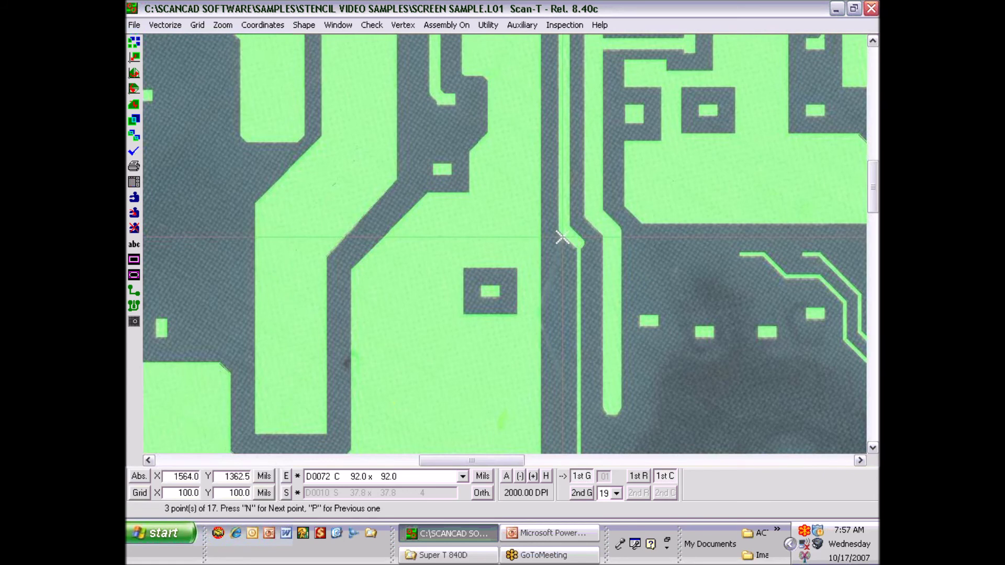
{"action": "key", "text": "n"}
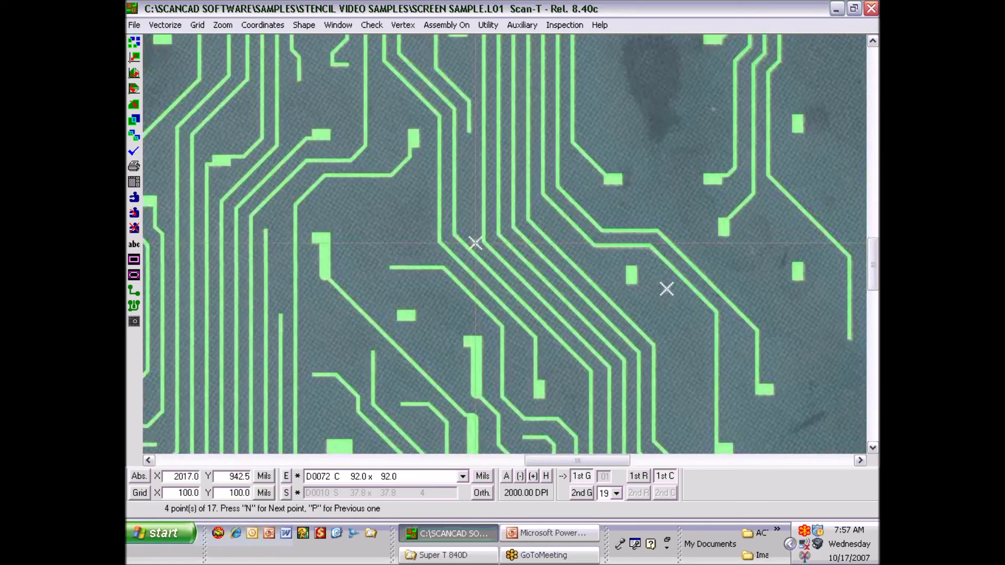
Step: Hide the first Gerber layer and examine flagged error points 4 through 8 on the scanned screen image
{"action": "scroll", "coordinate": [666, 289], "scroll_direction": "up", "scroll_amount": 3}
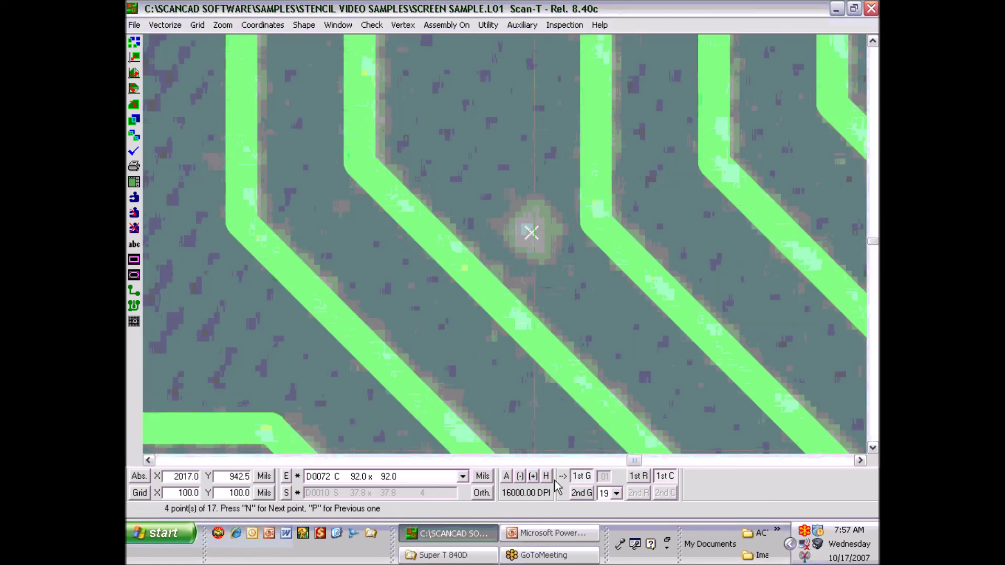
{"action": "left_click", "coordinate": [589, 479]}
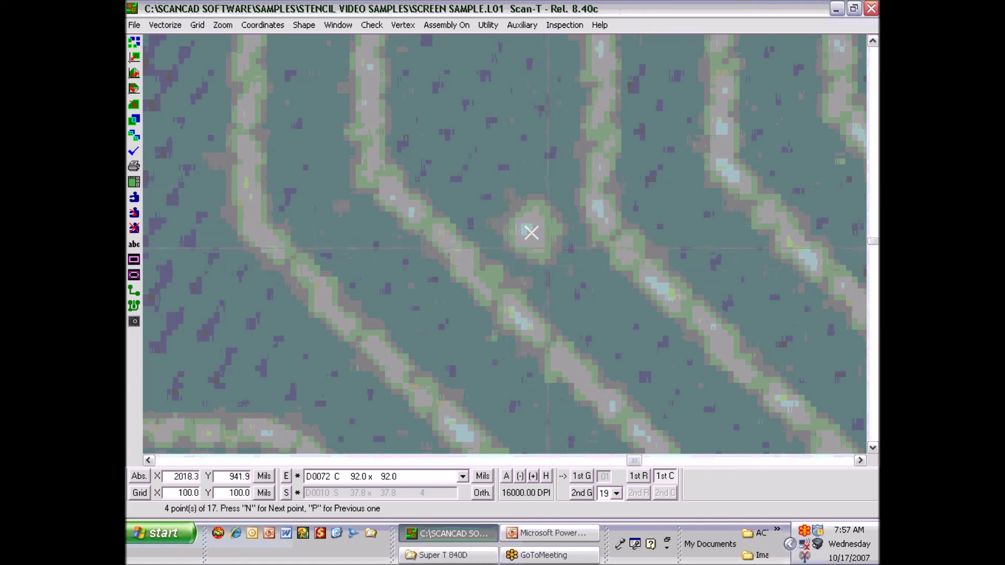
{"action": "key", "text": "n"}
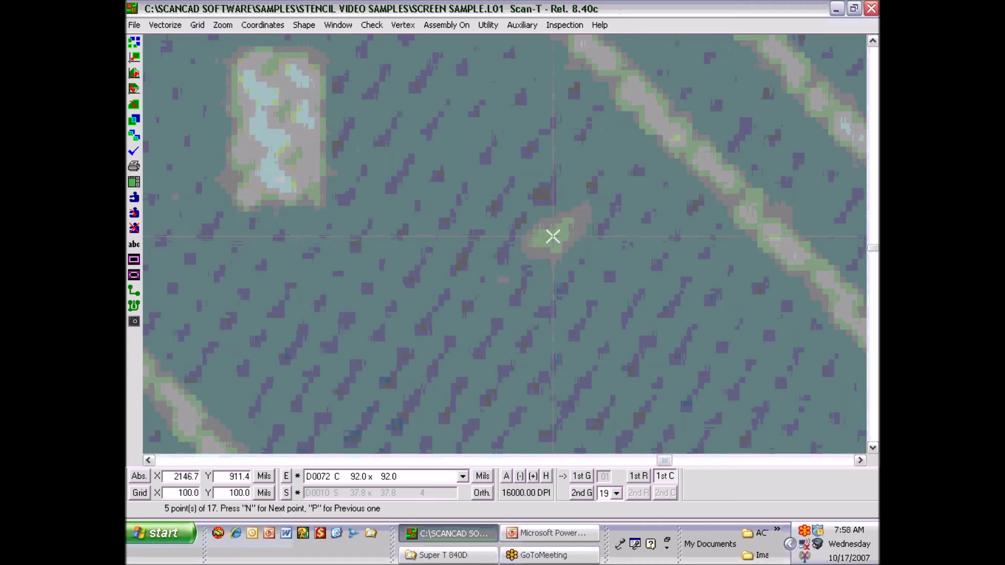
{"action": "key", "text": "n"}
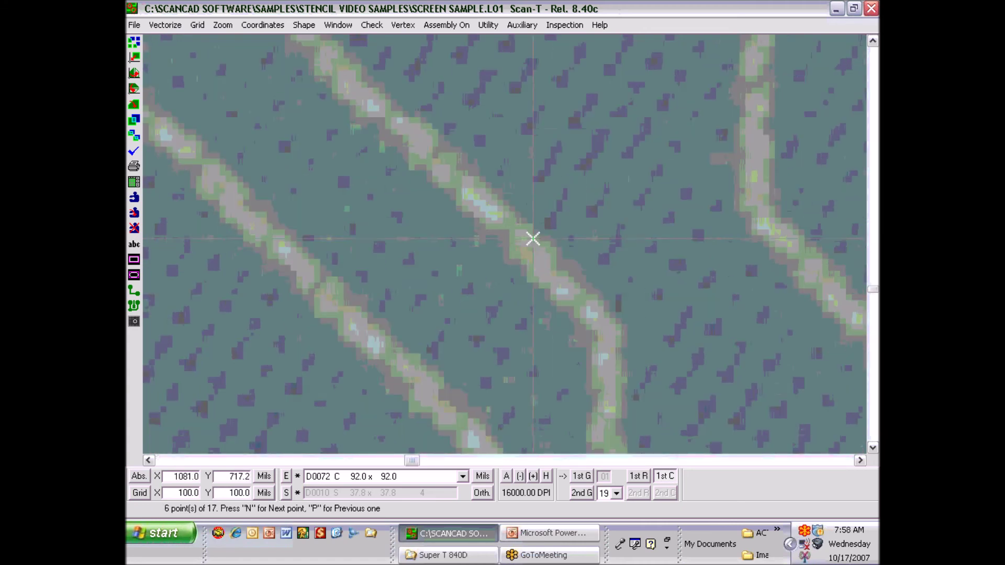
{"action": "key", "text": "n"}
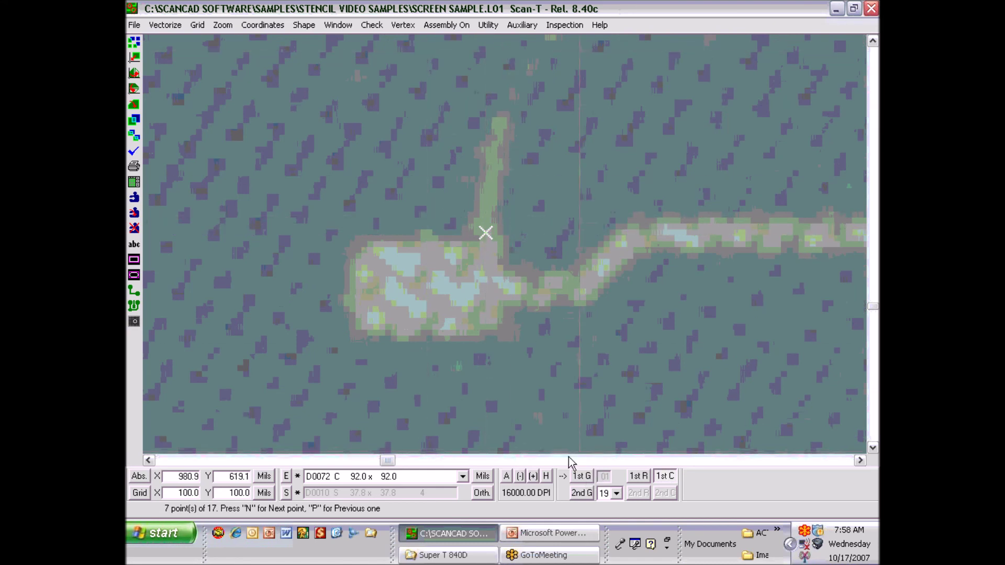
{"action": "key", "text": "n"}
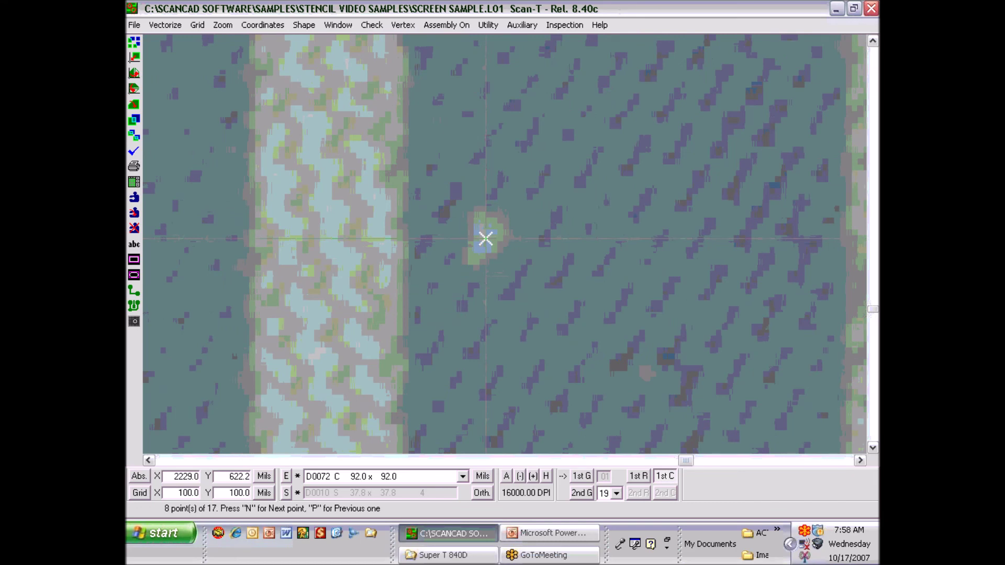
{"action": "scroll", "coordinate": [485, 238], "scroll_direction": "down", "scroll_amount": 2}
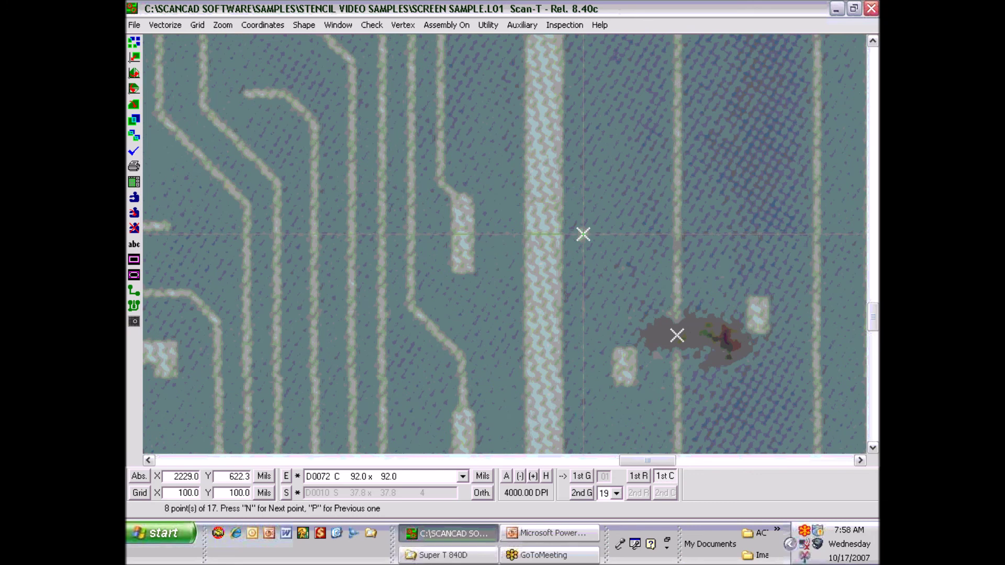
Step: Leave the SCREEN SAMPLE.L01 editing view and start the PowerPoint slide show from the ScanSTENCIL Inspection Process slide
{"action": "key", "text": "Escape"}
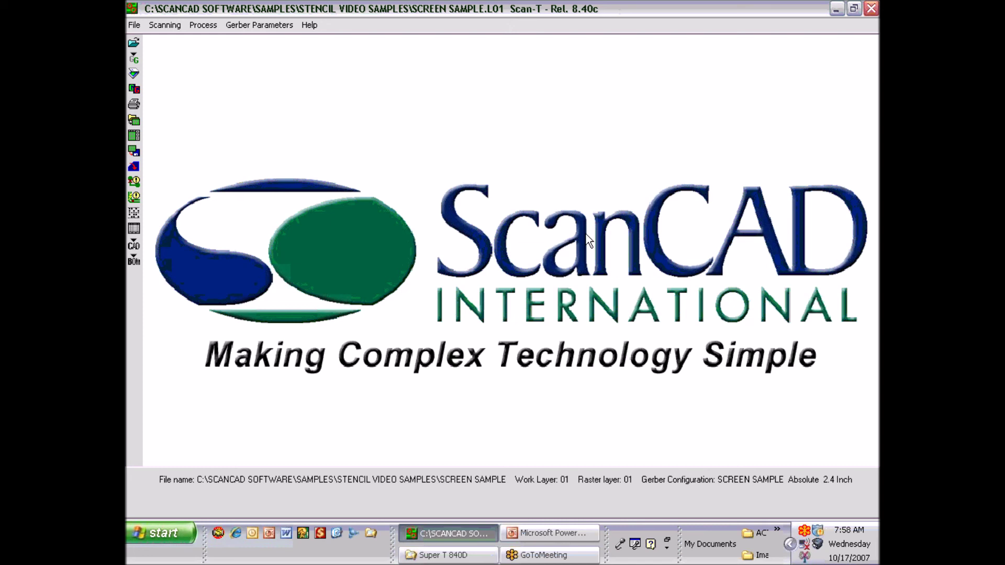
{"action": "left_click", "coordinate": [548, 535]}
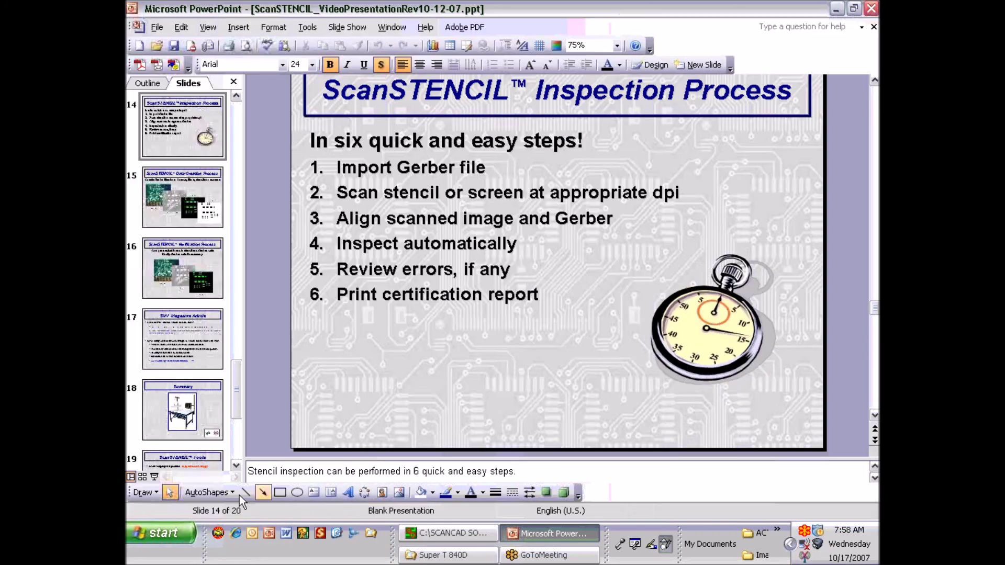
{"action": "left_click", "coordinate": [154, 476]}
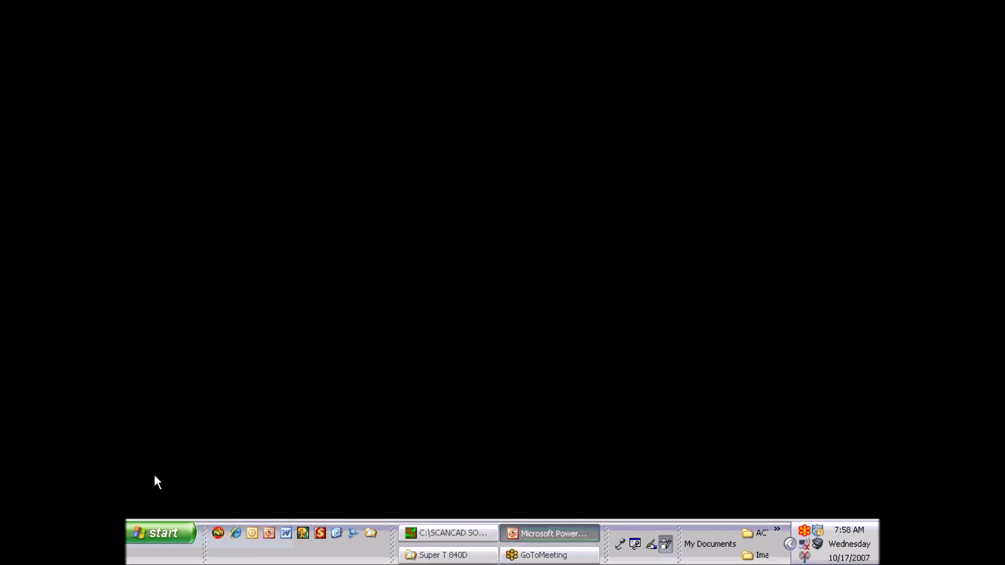